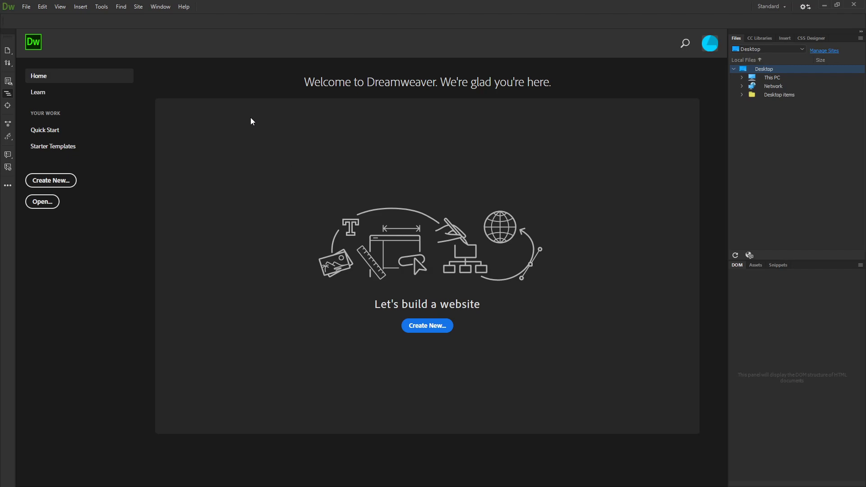
# Step: Create a new blank HTML document with the HTML5 doc type and no framework
pyautogui.click(26, 7)
pyautogui.click(36, 16)
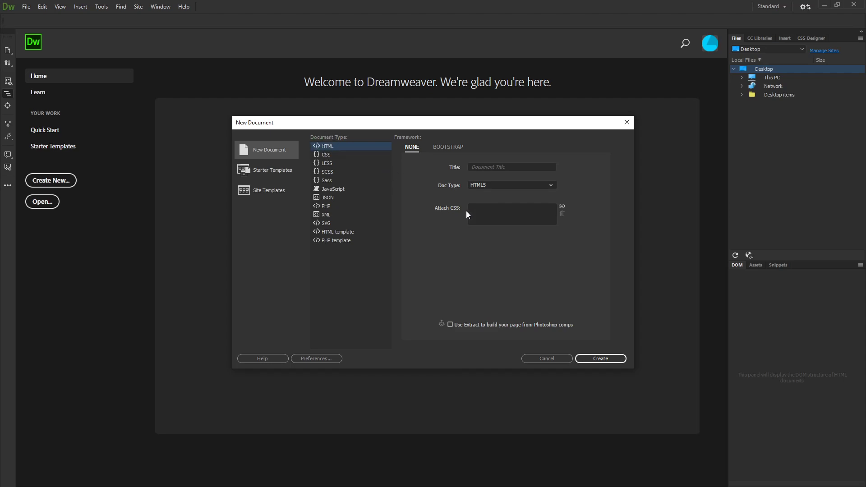
pyautogui.click(606, 361)
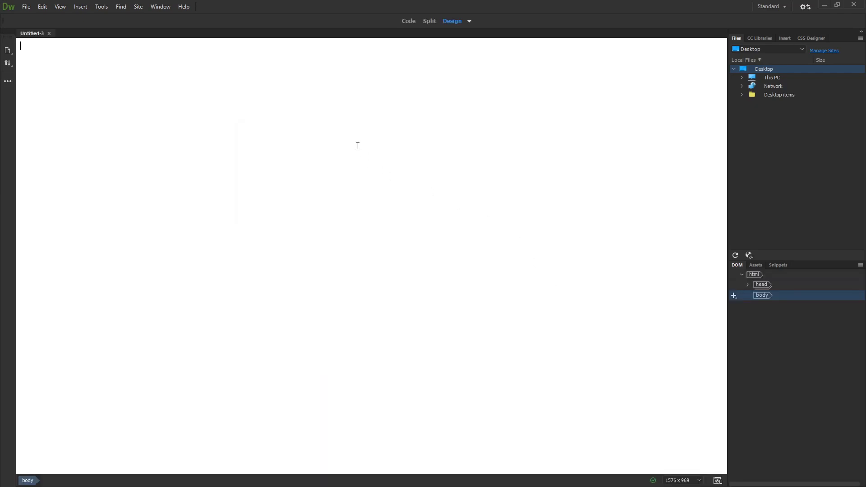
# Step: Show the new page in Live view together with its code in Split view
pyautogui.click(470, 22)
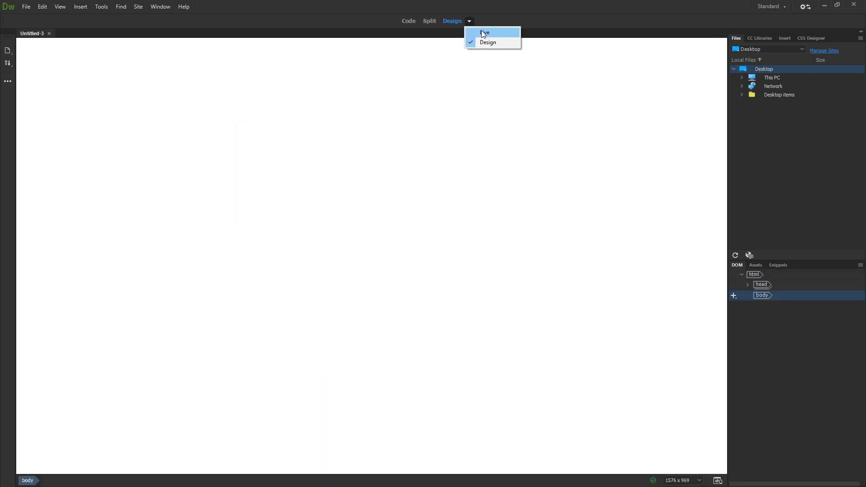
pyautogui.click(482, 31)
pyautogui.click(433, 21)
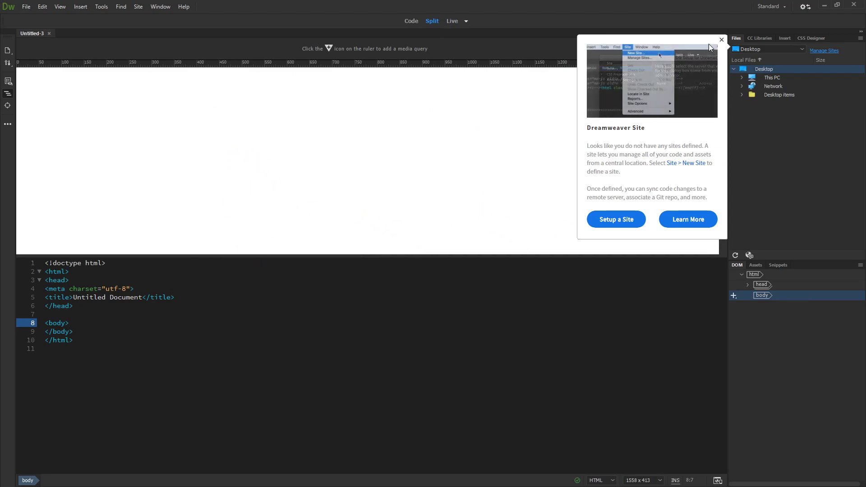
pyautogui.click(96, 325)
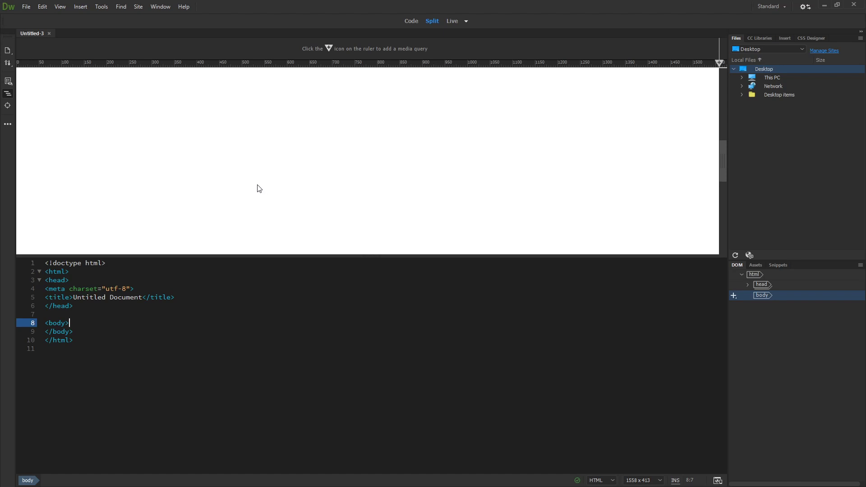
pyautogui.click(267, 120)
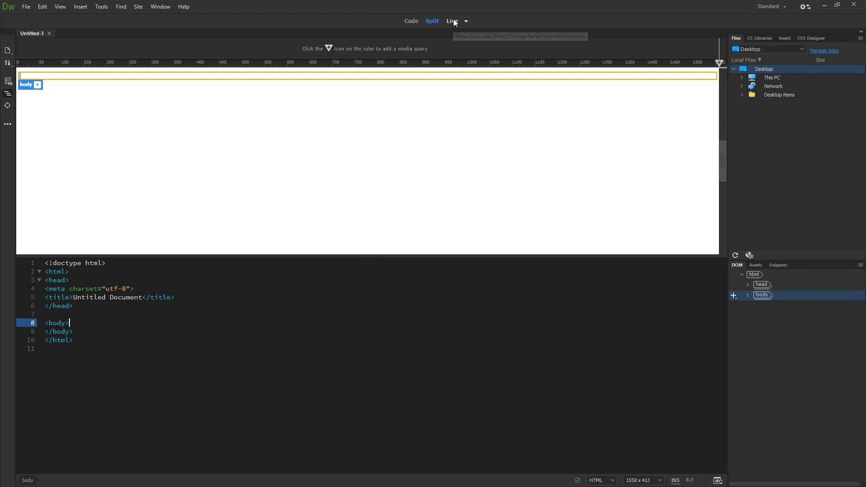
# Step: Change the page preview from Live to Design and show only the Design view
pyautogui.click(467, 22)
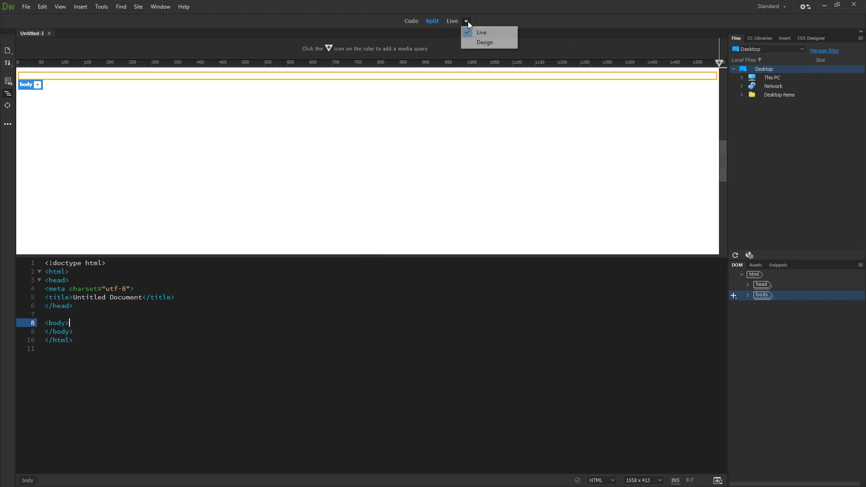
pyautogui.click(481, 43)
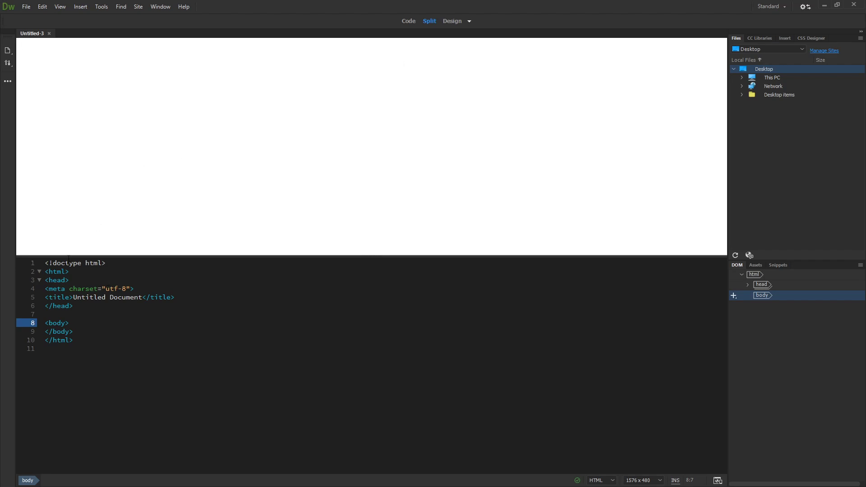
pyautogui.click(452, 21)
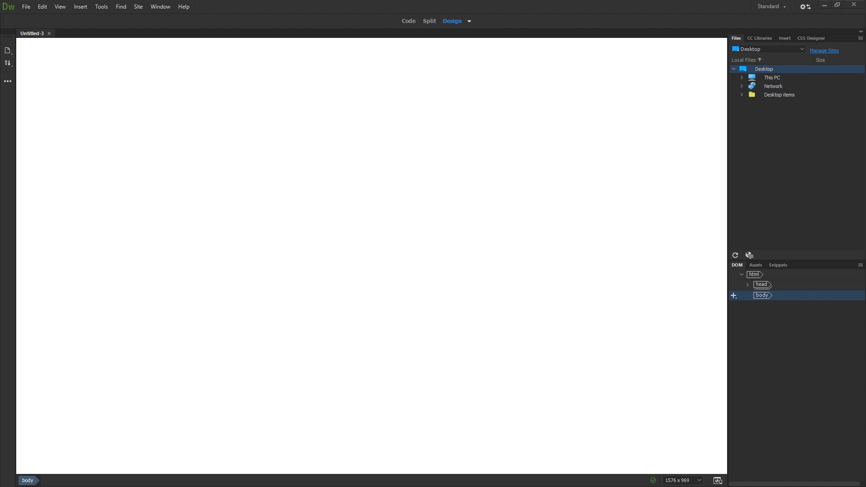
# Step: Switch to File Explorer and create a folder named Images inside Documents > Dreamweaver
pyautogui.hotkey('alt', 'Tab')
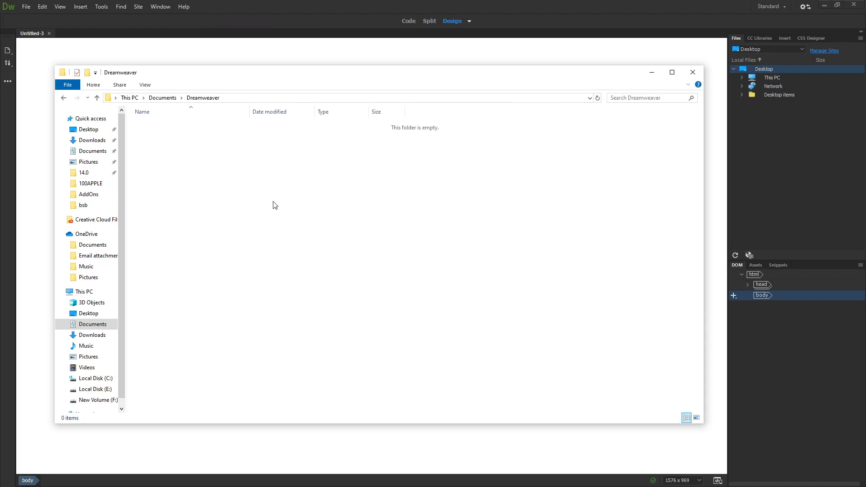
pyautogui.moveTo(265, 80)
pyautogui.mouseDown()
pyautogui.moveTo(266, 64)
pyautogui.moveTo(277, 85)
pyautogui.mouseUp()
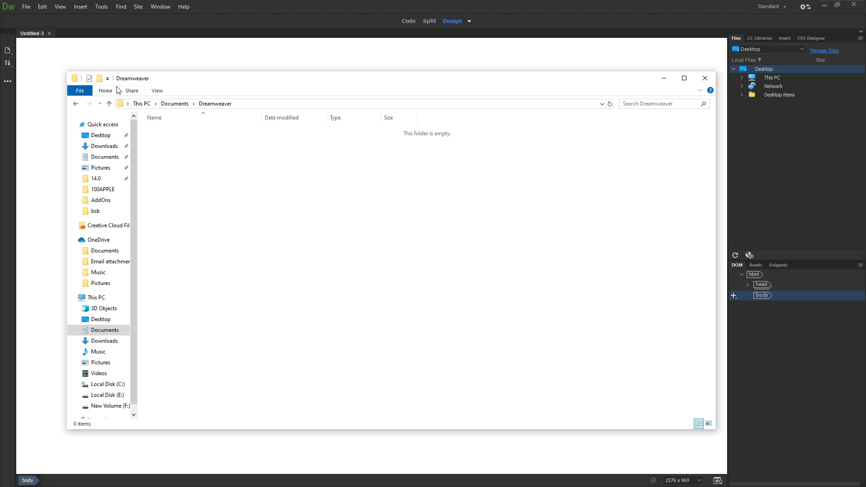
pyautogui.click(100, 80)
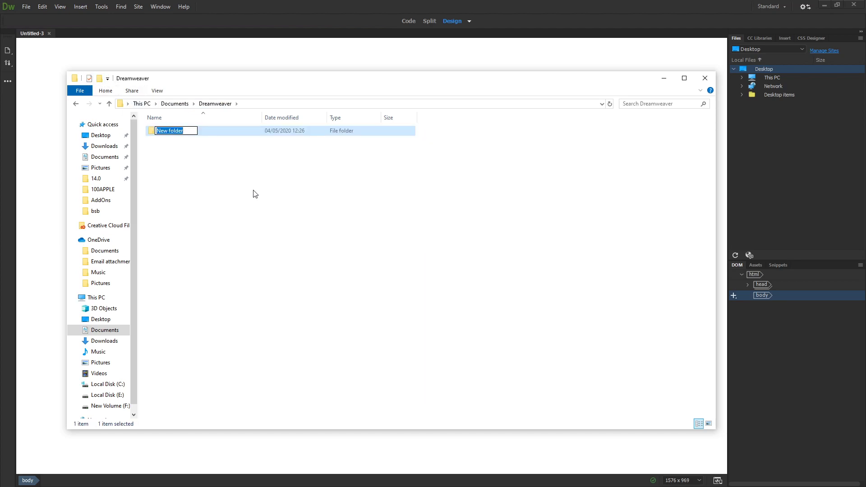
pyautogui.write('Images')
pyautogui.press('Return')
pyautogui.click(212, 160)
pyautogui.click(173, 135)
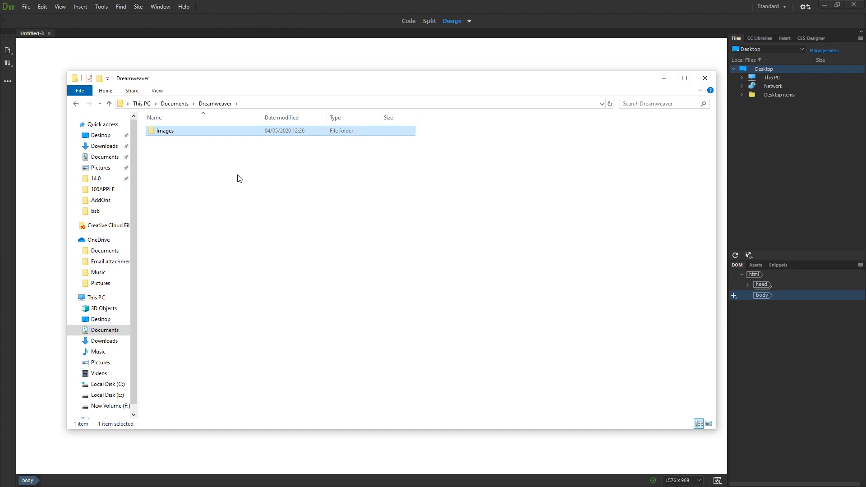
# Step: Create a second folder named Videos inside the Dreamweaver folder
pyautogui.click(155, 146)
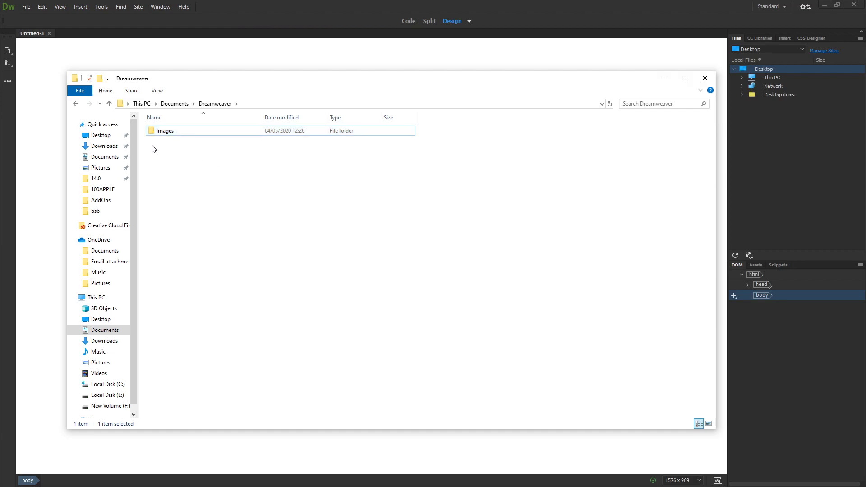
pyautogui.click(100, 79)
pyautogui.write('Videos')
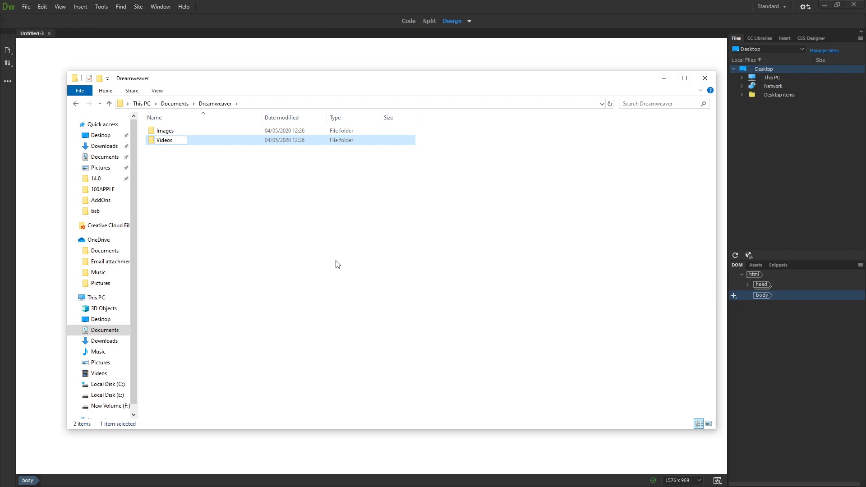
pyautogui.press('Return')
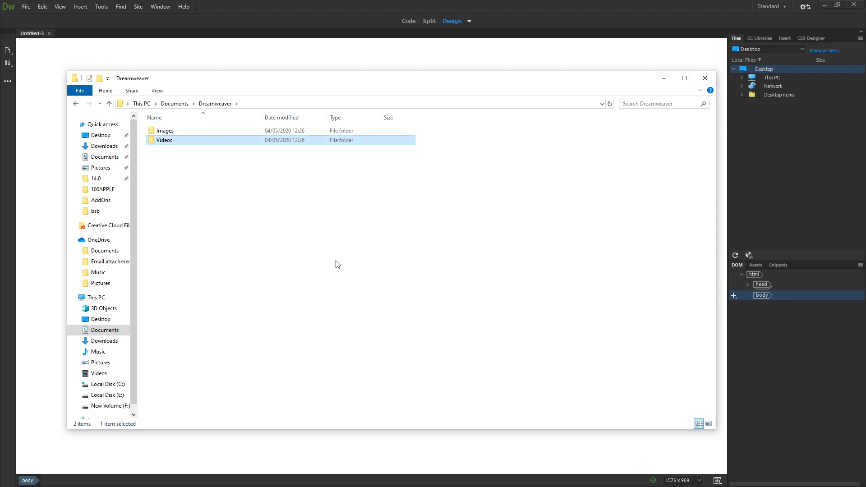
# Step: Create a third folder named Non-Web inside the Dreamweaver folder
pyautogui.click(100, 79)
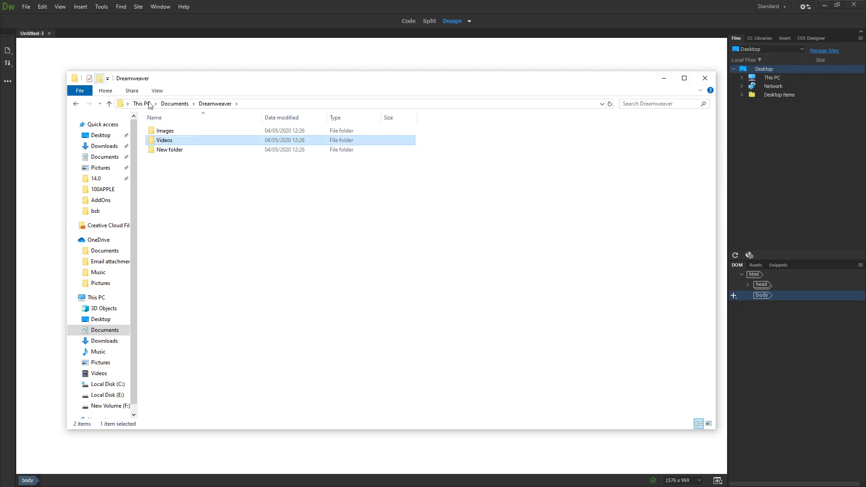
pyautogui.write('Non-')
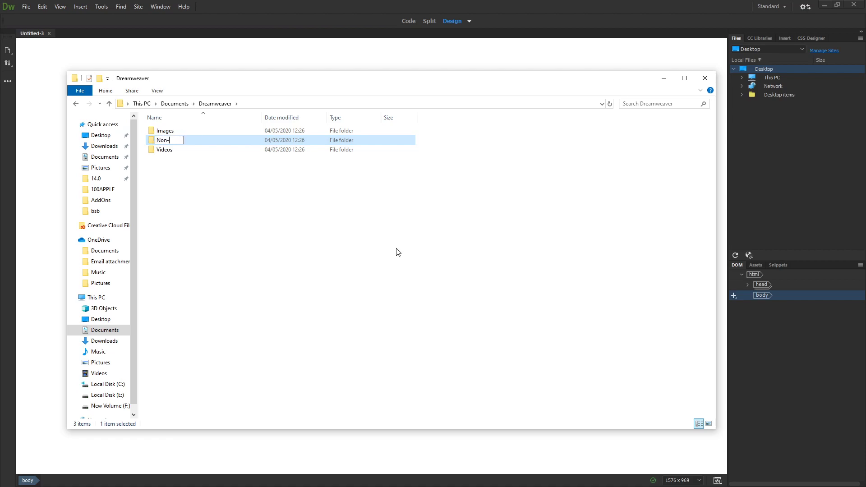
pyautogui.write('Web')
pyautogui.press('Return')
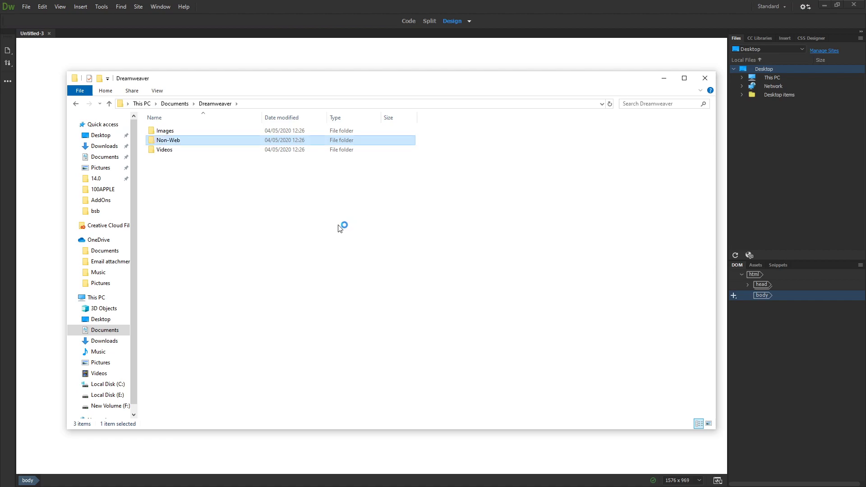
pyautogui.click(165, 141)
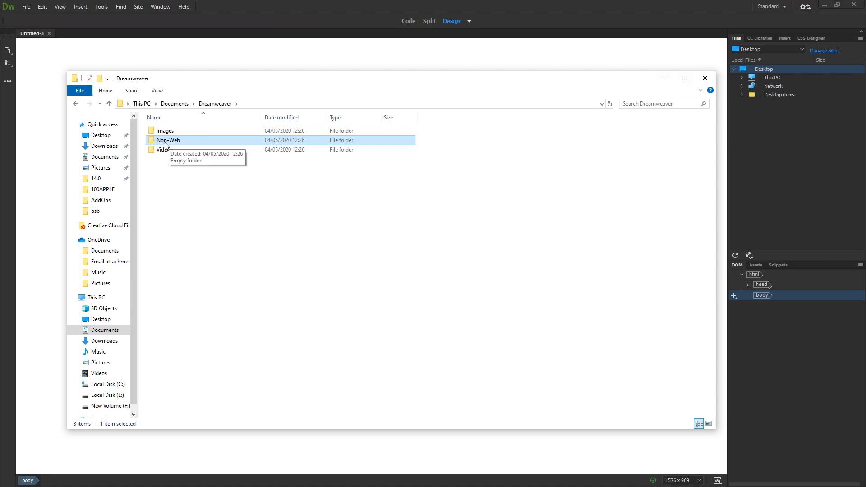
pyautogui.click(174, 131)
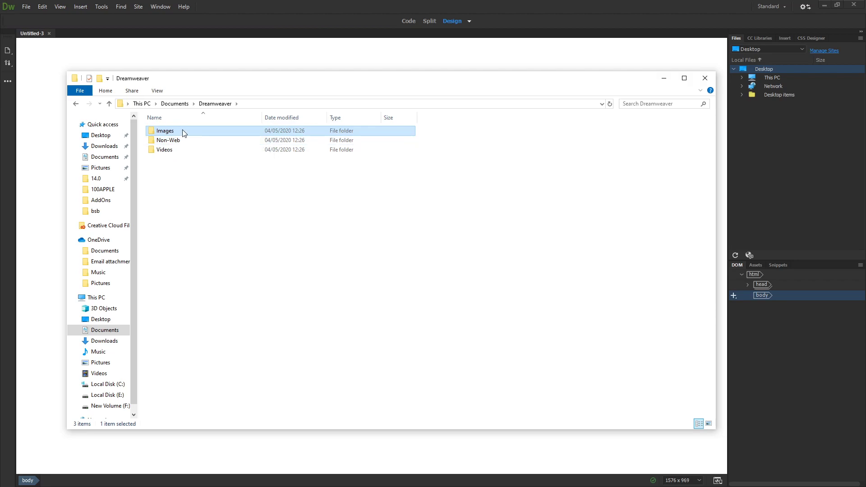
pyautogui.click(169, 173)
pyautogui.moveTo(145, 160); pyautogui.dragTo(419, 289)
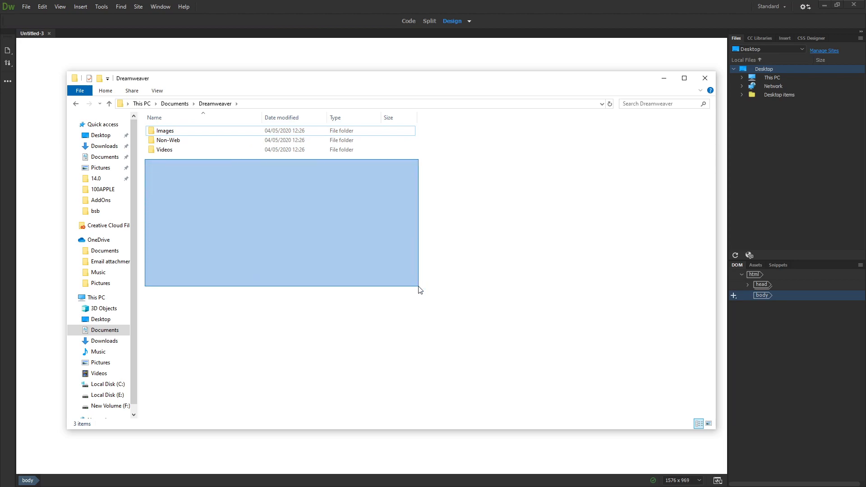
pyautogui.moveTo(419, 289); pyautogui.dragTo(420, 290)
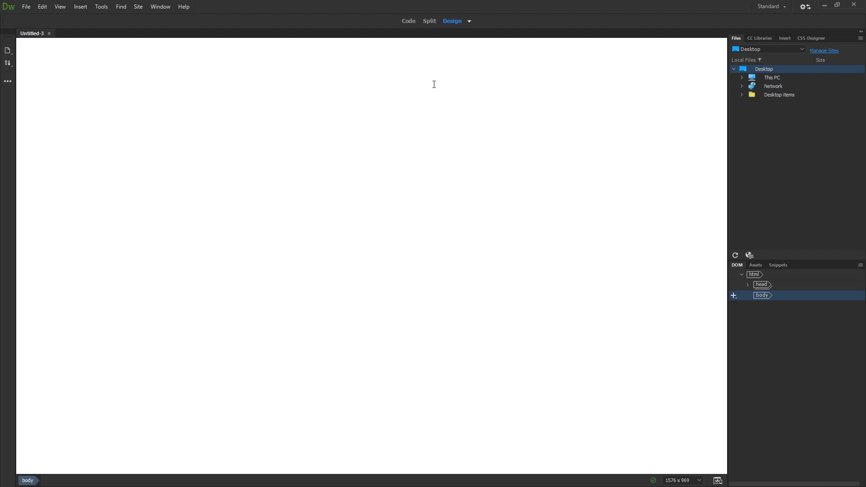
# Step: Start a new site definition through site management and name the site Super Heroes
pyautogui.click(824, 51)
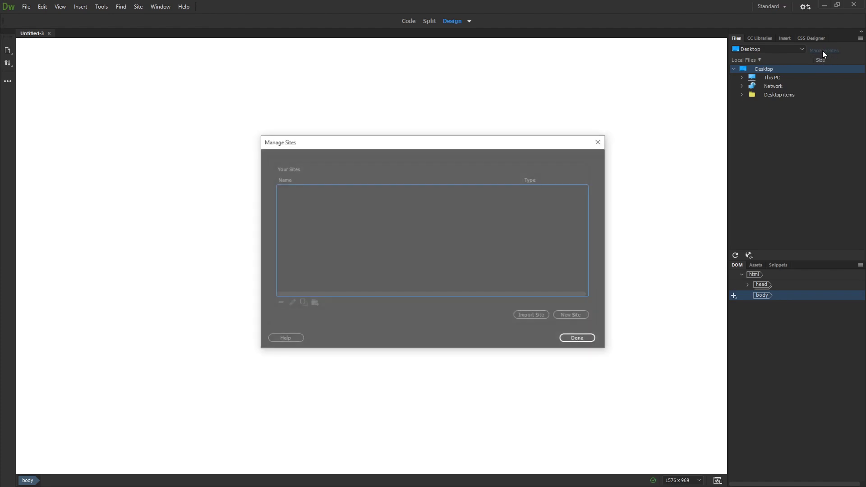
pyautogui.moveTo(321, 139); pyautogui.dragTo(300, 124)
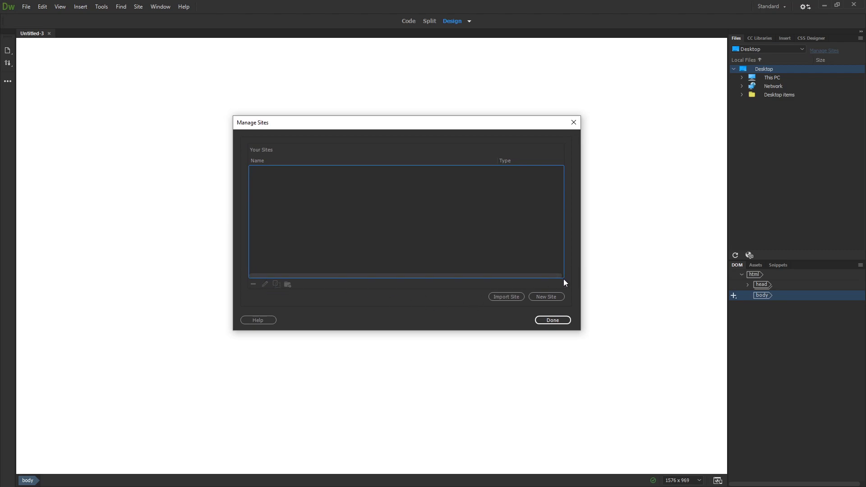
pyautogui.click(544, 297)
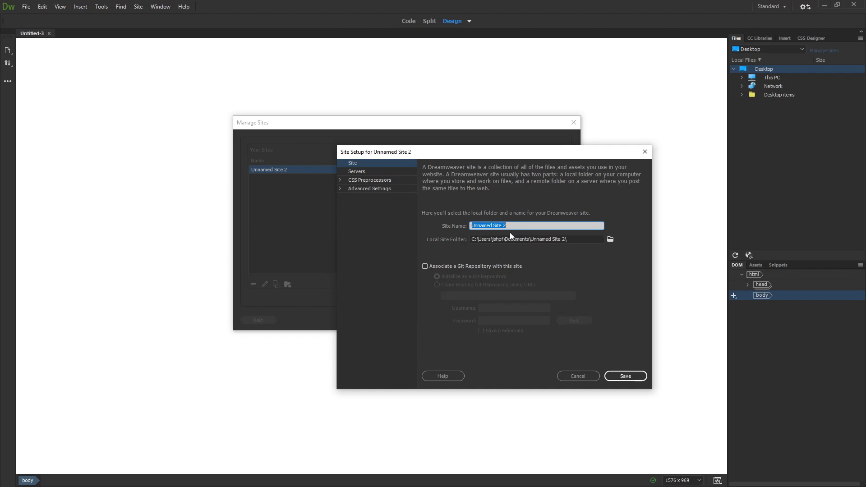
pyautogui.write('Super HJe')
pyautogui.press('BackSpace')
pyautogui.press('BackSpace')
pyautogui.write('eroes')
# Step: Choose the Dreamweaver folder in Documents as the local site folder, then save the site and finish managing sites
pyautogui.click(611, 239)
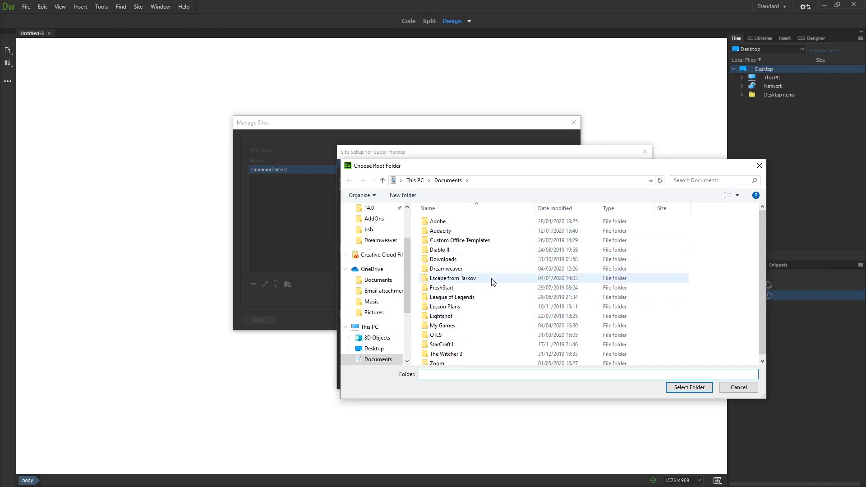
pyautogui.click(452, 269)
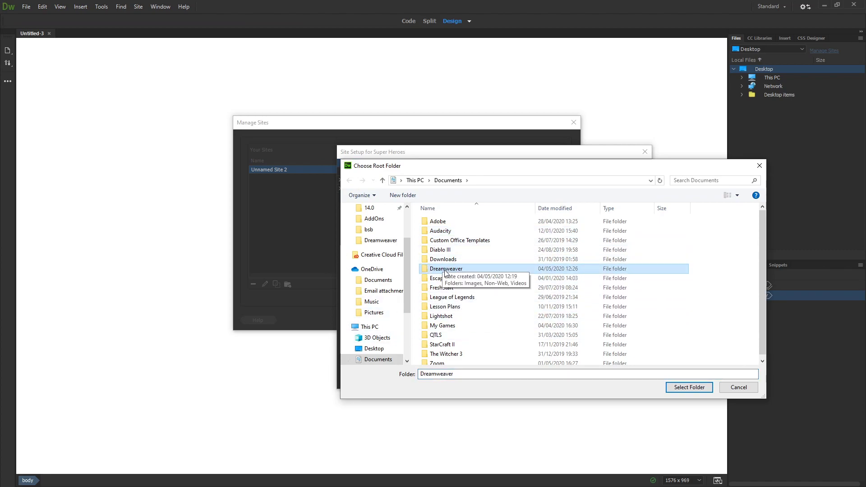
pyautogui.doubleClick(449, 271)
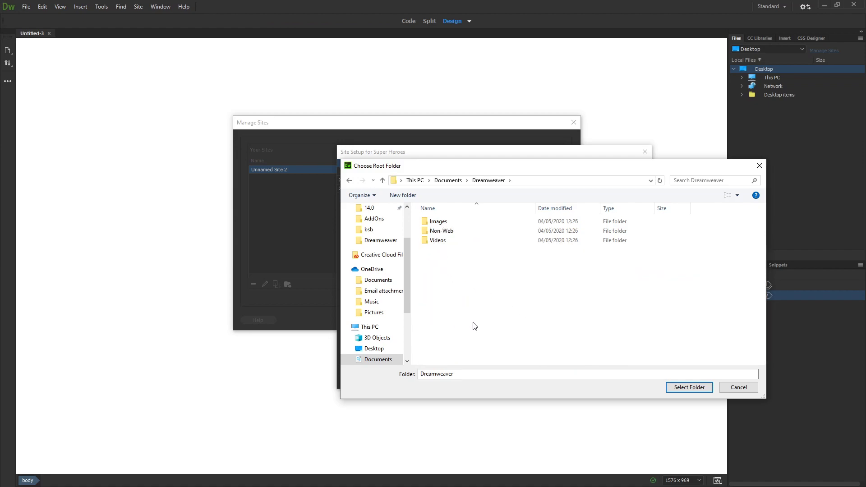
pyautogui.hotkey('alt', 'Left')
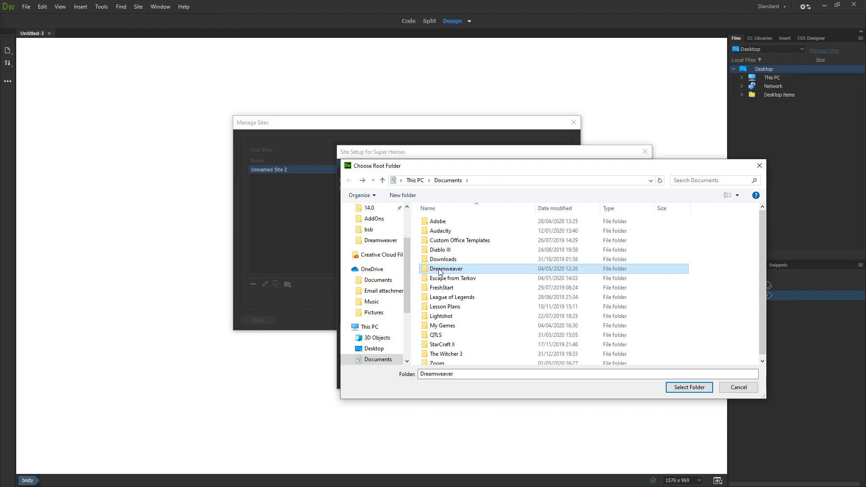
pyautogui.hotkey('alt', 'Right')
pyautogui.hotkey('alt', 'Left')
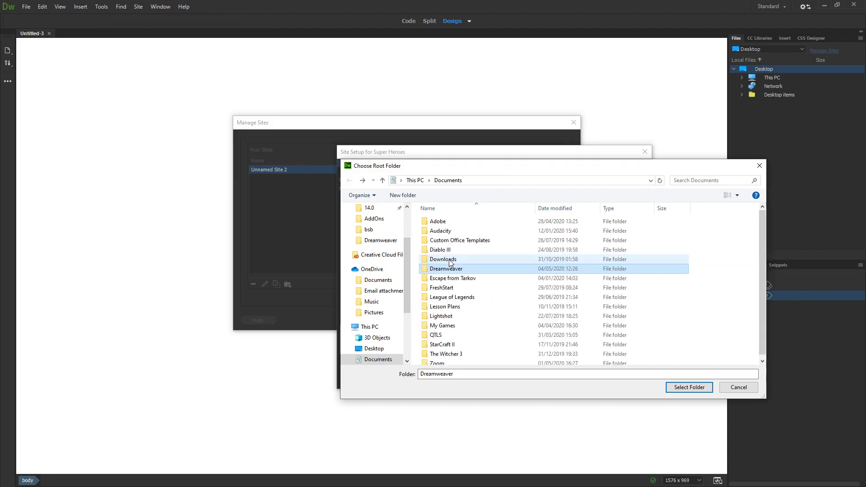
pyautogui.click(693, 390)
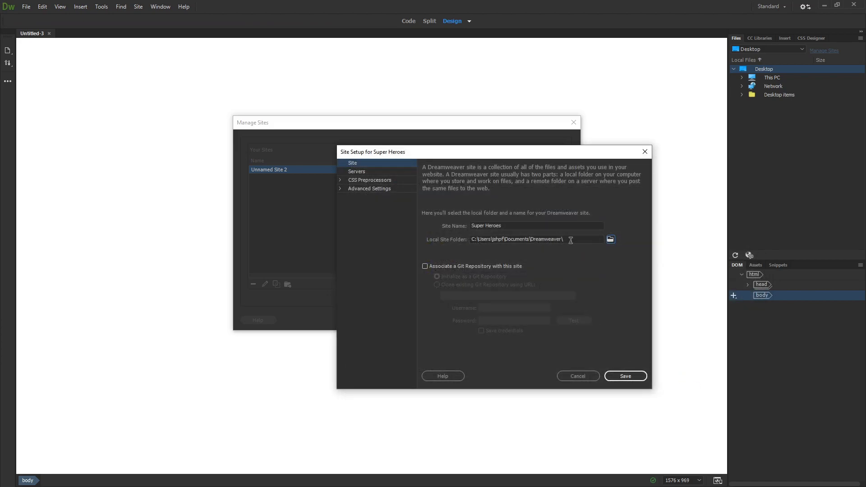
pyautogui.click(618, 374)
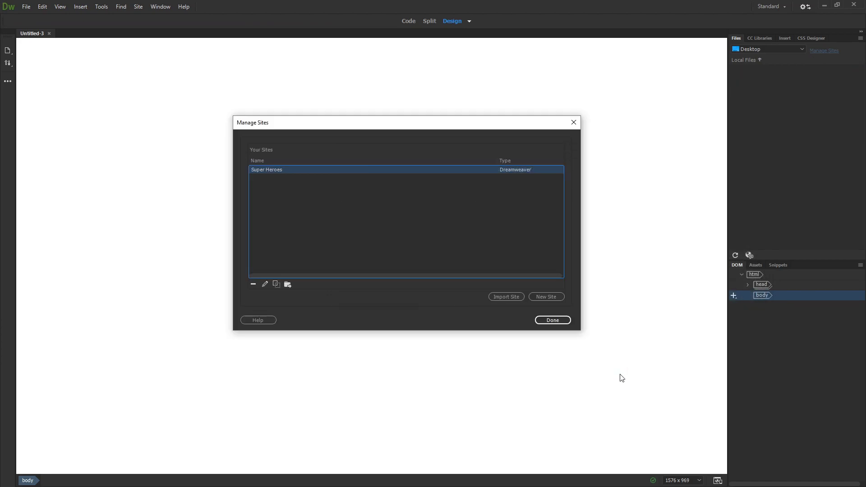
pyautogui.click(554, 319)
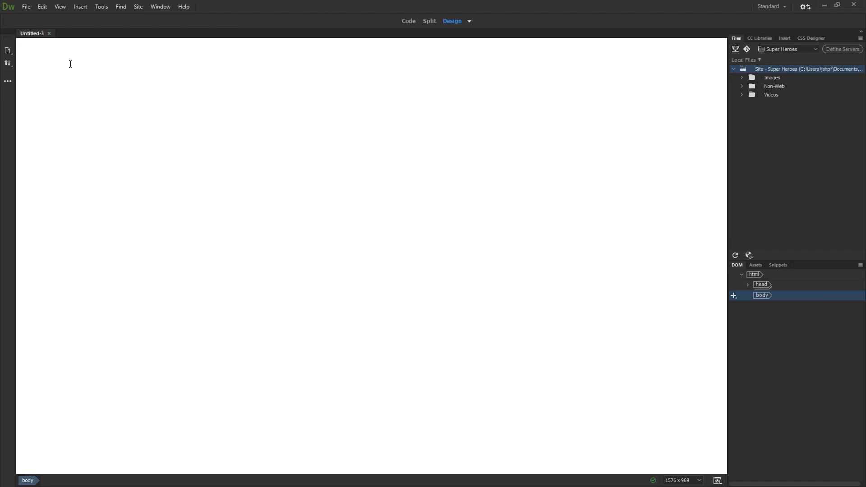
# Step: Insert a table with 3 rows and 3 columns, setting its width to 900 pixels
pyautogui.click(80, 6)
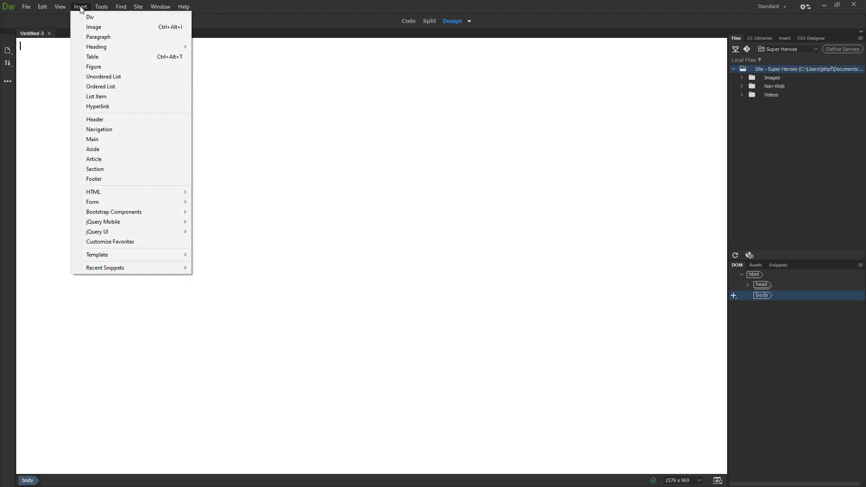
pyautogui.click(98, 57)
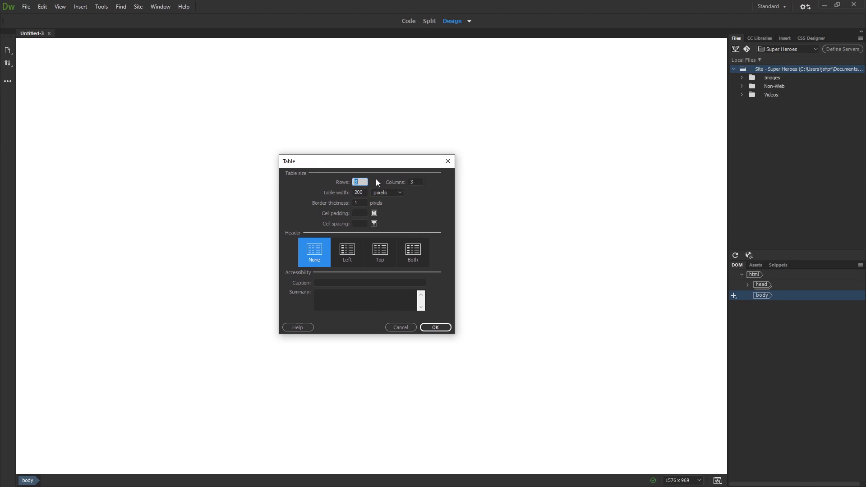
pyautogui.click(415, 182)
pyautogui.click(363, 181)
pyautogui.click(415, 183)
pyautogui.click(363, 182)
pyautogui.click(422, 183)
pyautogui.click(338, 196)
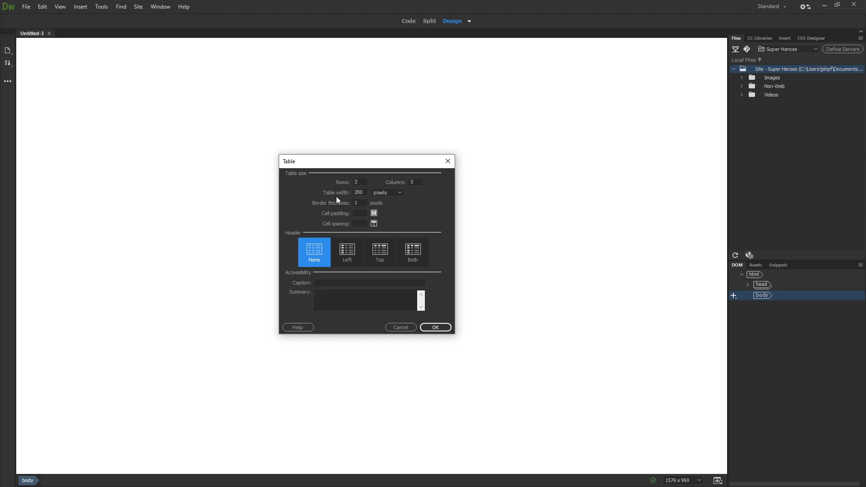
pyautogui.doubleClick(366, 192)
pyautogui.write('900')
pyautogui.moveTo(363, 191); pyautogui.dragTo(344, 194)
pyautogui.write('10')
pyautogui.write('90')
pyautogui.click(436, 327)
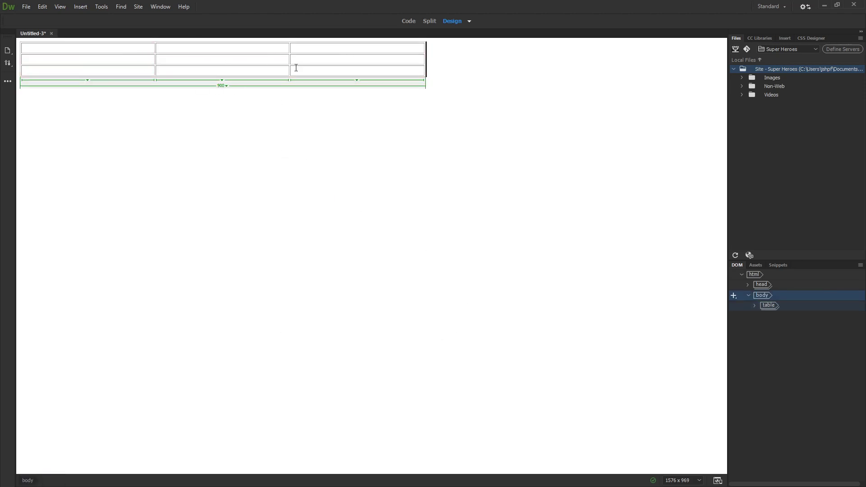
pyautogui.moveTo(117, 46); pyautogui.dragTo(315, 51)
pyautogui.click(316, 57)
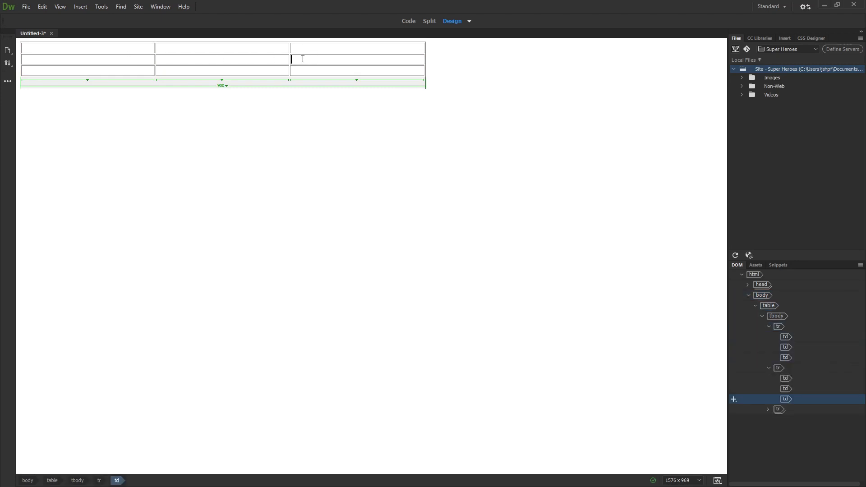
pyautogui.click(339, 107)
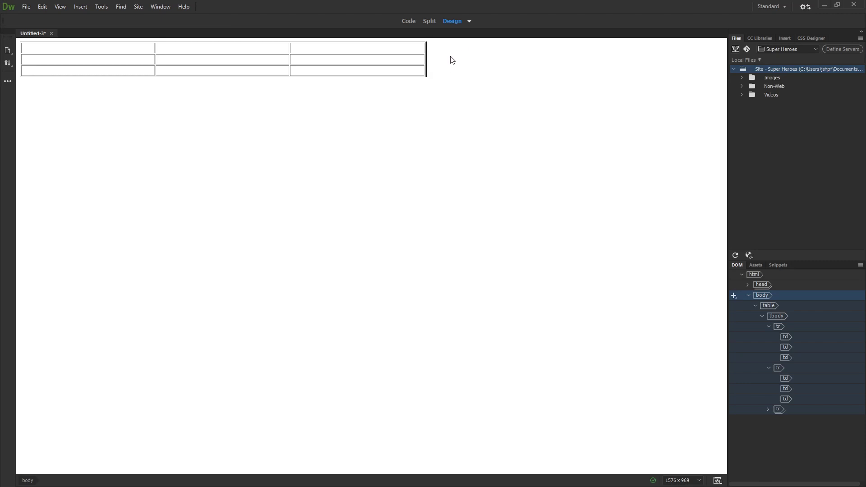
# Step: Preview the table in Live view and return to Design view
pyautogui.click(469, 21)
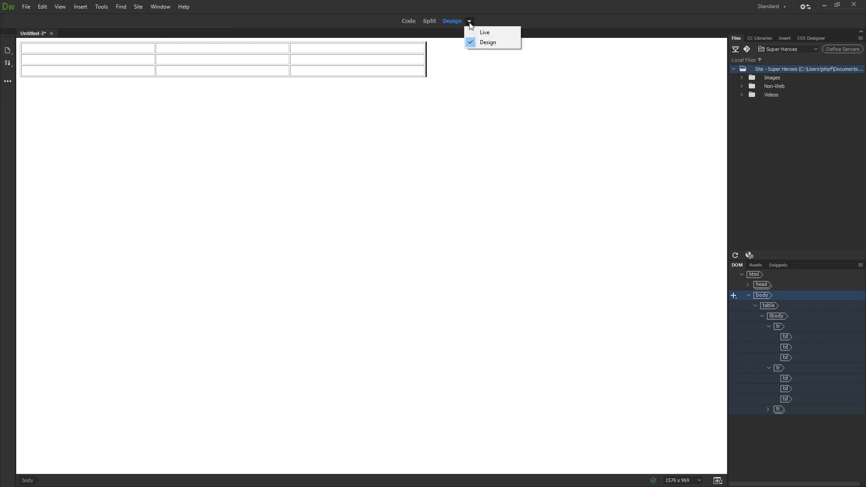
pyautogui.click(487, 34)
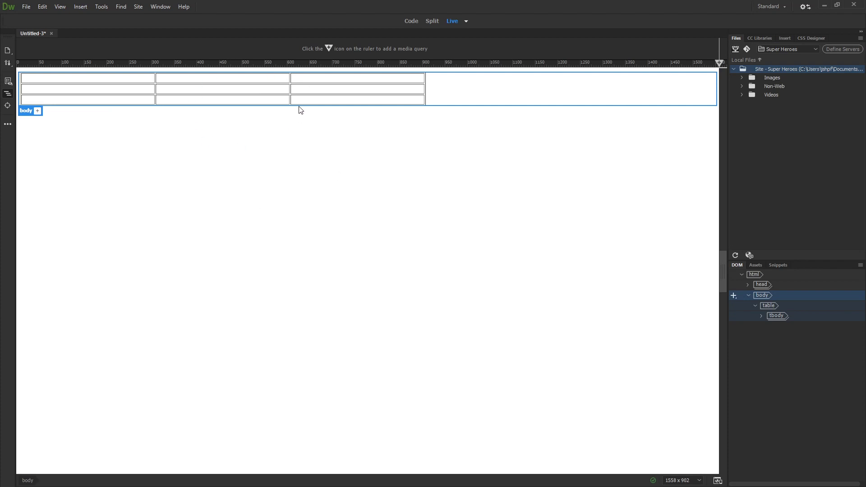
pyautogui.click(466, 21)
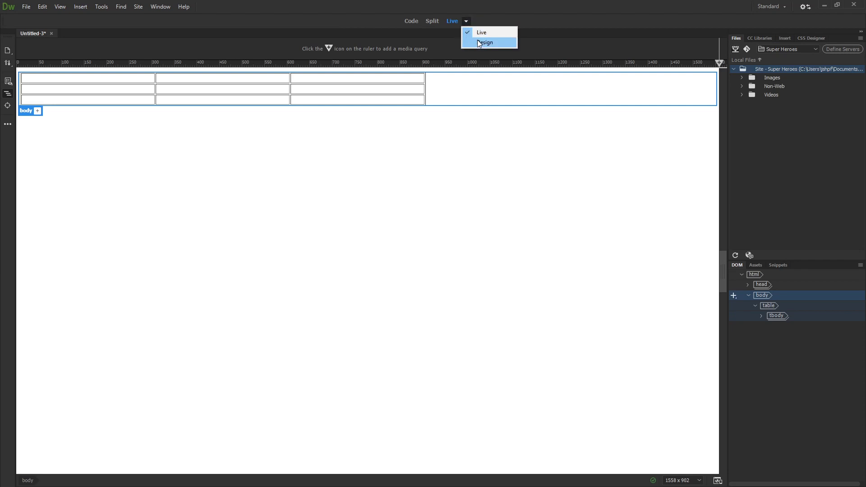
pyautogui.click(479, 44)
pyautogui.click(137, 48)
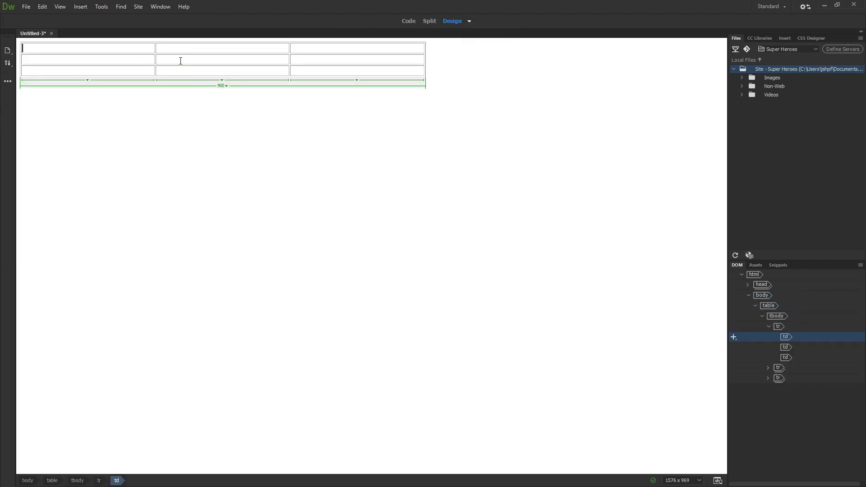
pyautogui.click(339, 55)
pyautogui.click(337, 50)
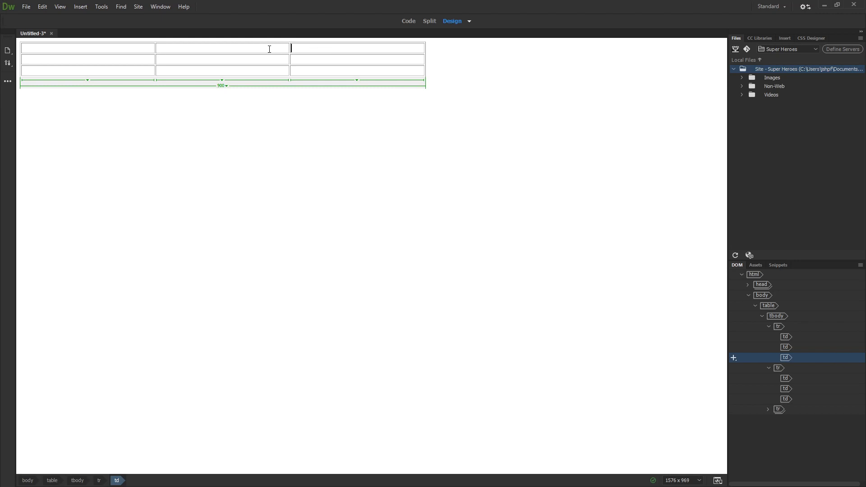
pyautogui.click(135, 47)
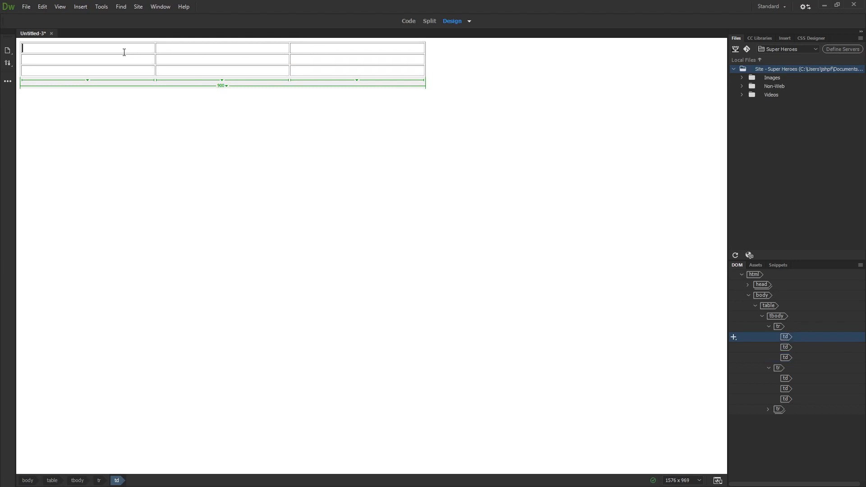
pyautogui.click(333, 48)
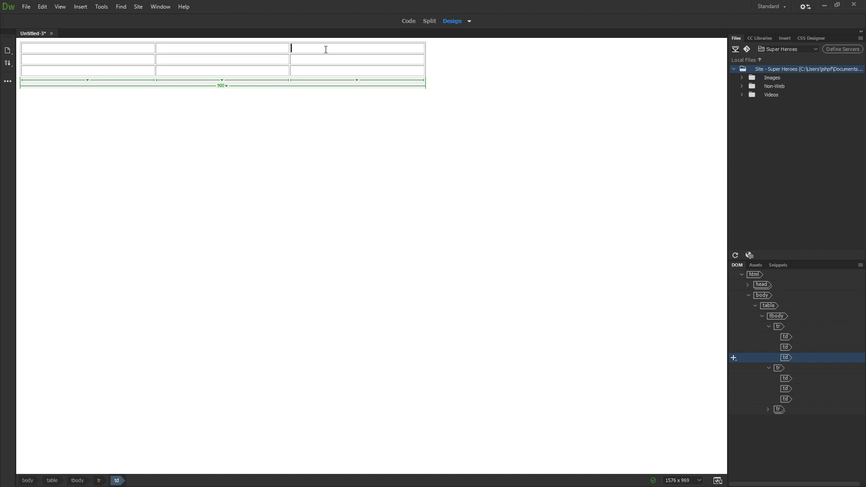
pyautogui.click(103, 46)
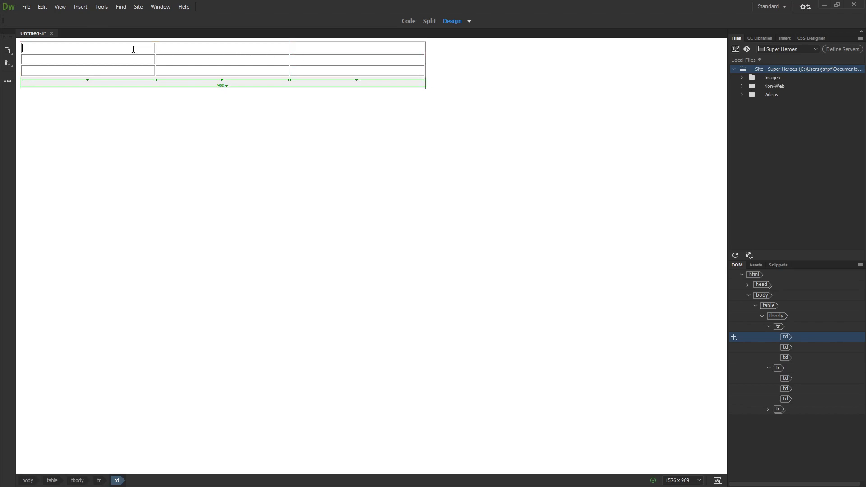
pyautogui.moveTo(133, 49); pyautogui.dragTo(329, 54)
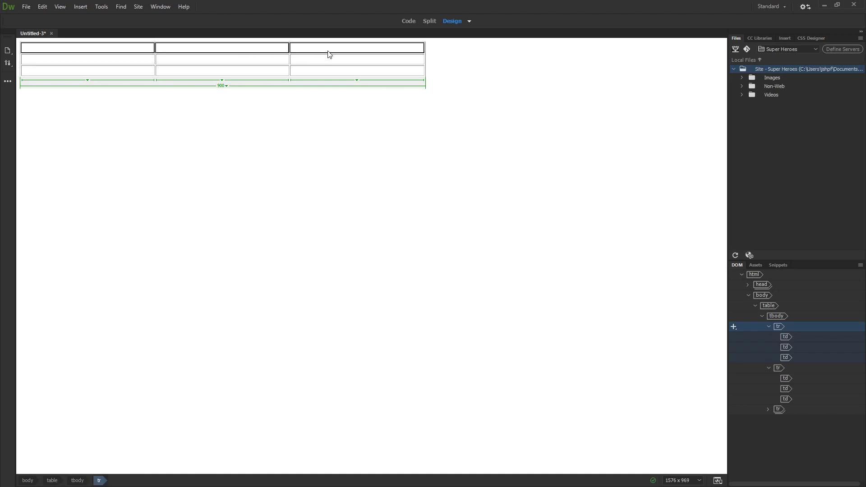
pyautogui.click(328, 51)
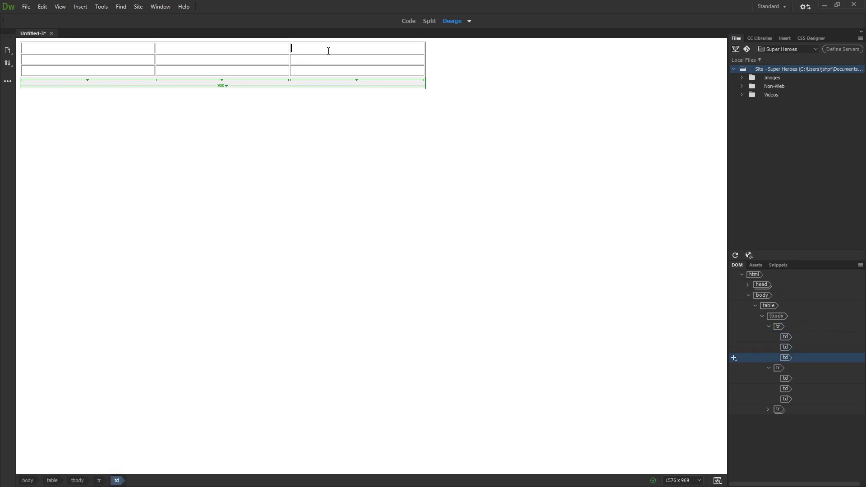
# Step: Select all three cells of the table's first row and merge them into one cell
pyautogui.click(67, 49)
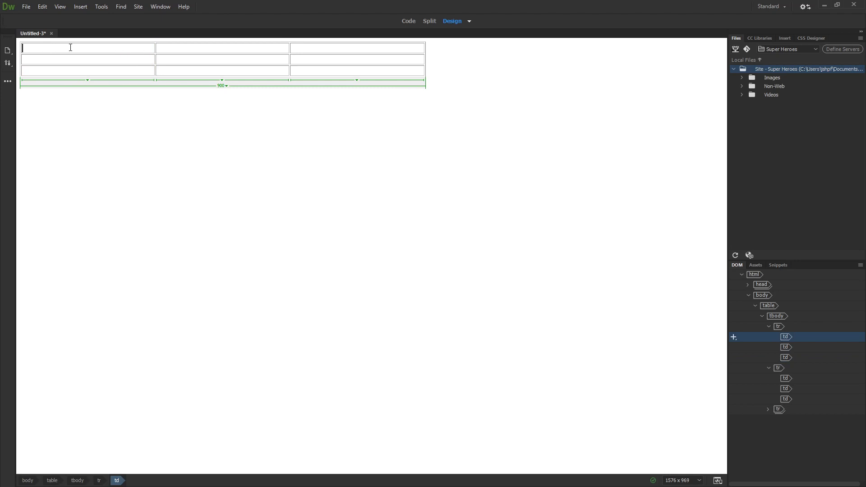
pyautogui.moveTo(106, 48); pyautogui.dragTo(318, 49)
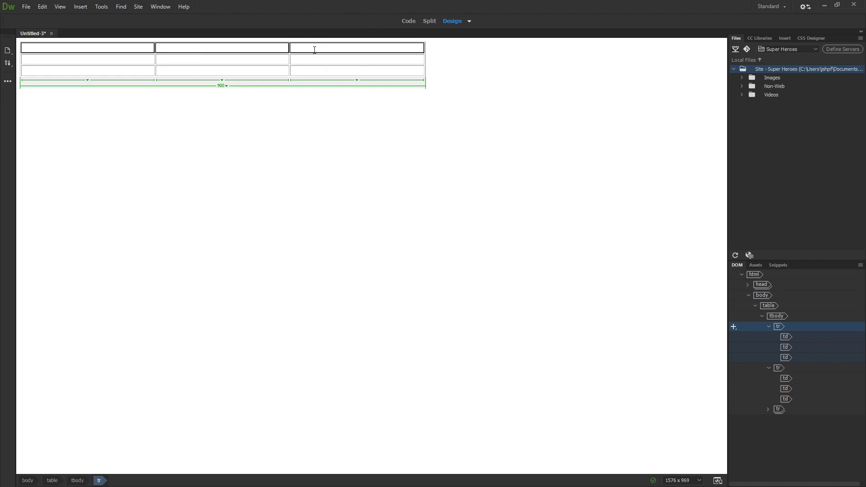
pyautogui.rightClick(314, 48)
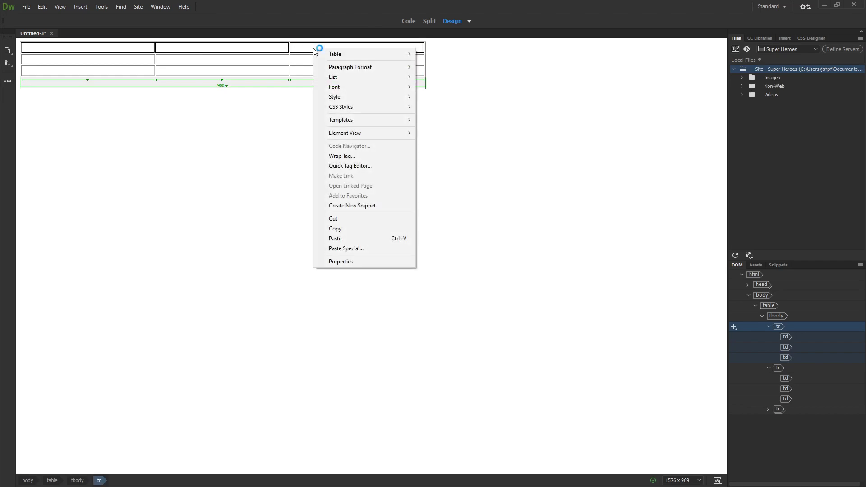
pyautogui.moveTo(343, 55)
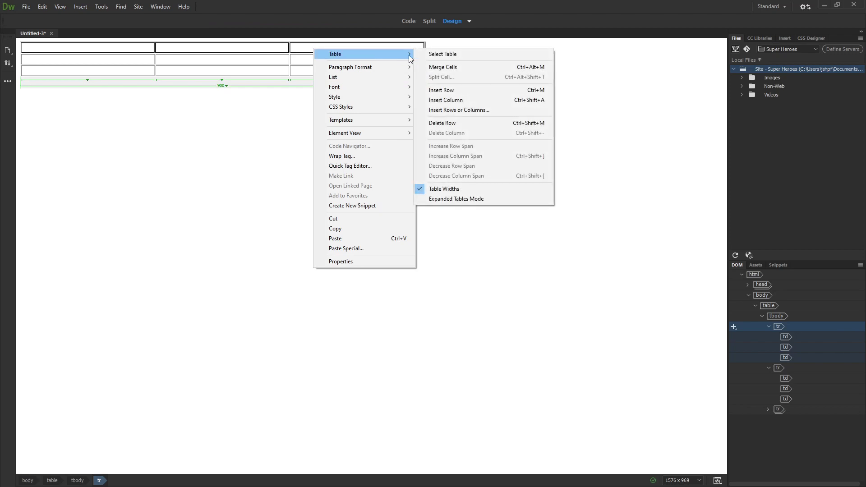
pyautogui.click(453, 67)
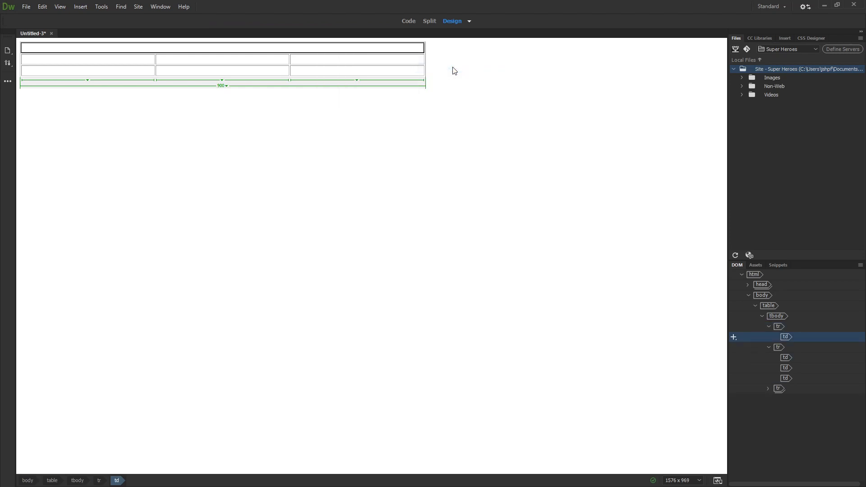
# Step: Delete the table with the merged row and insert a fresh 3-row, 3-column table 900 pixels wide
pyautogui.click(342, 48)
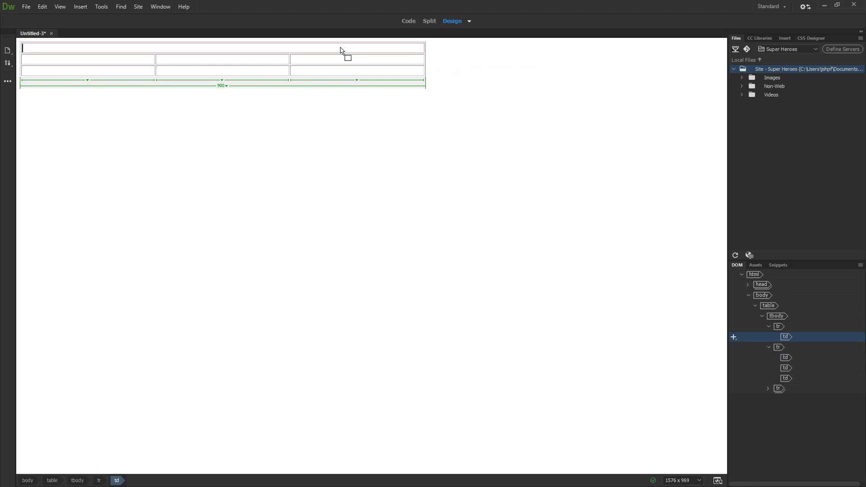
pyautogui.click(341, 49)
pyautogui.press('Delete')
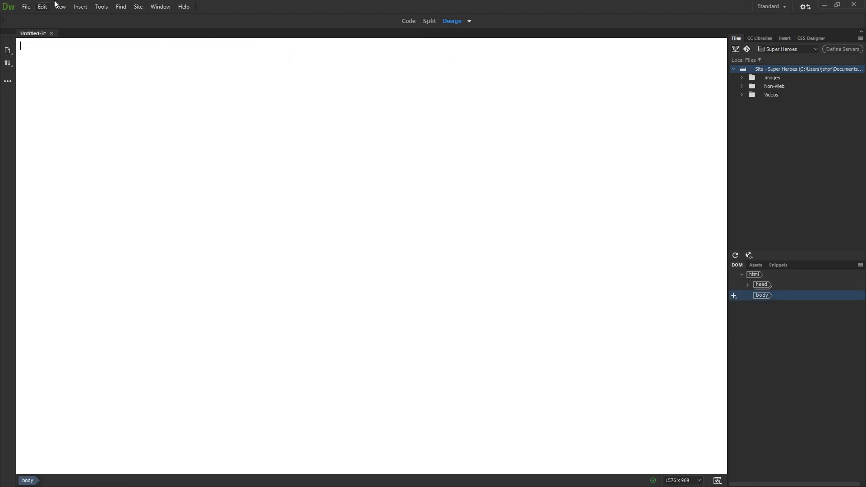
pyautogui.click(80, 7)
pyautogui.click(118, 60)
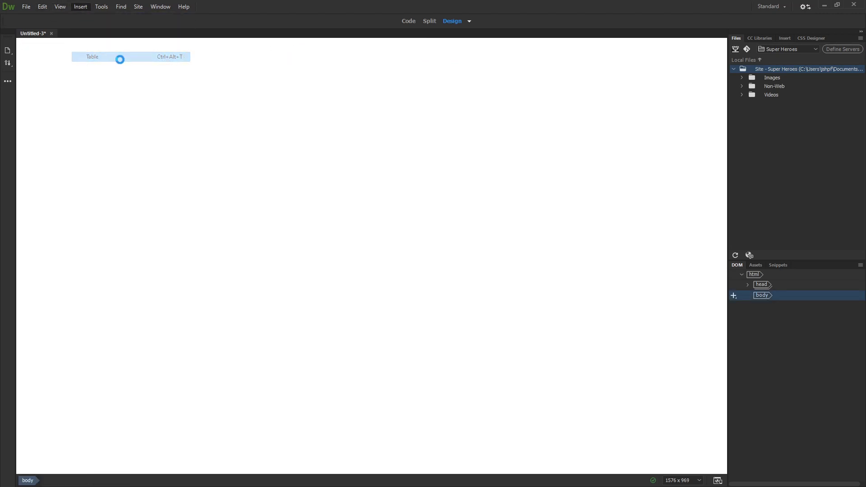
pyautogui.click(501, 326)
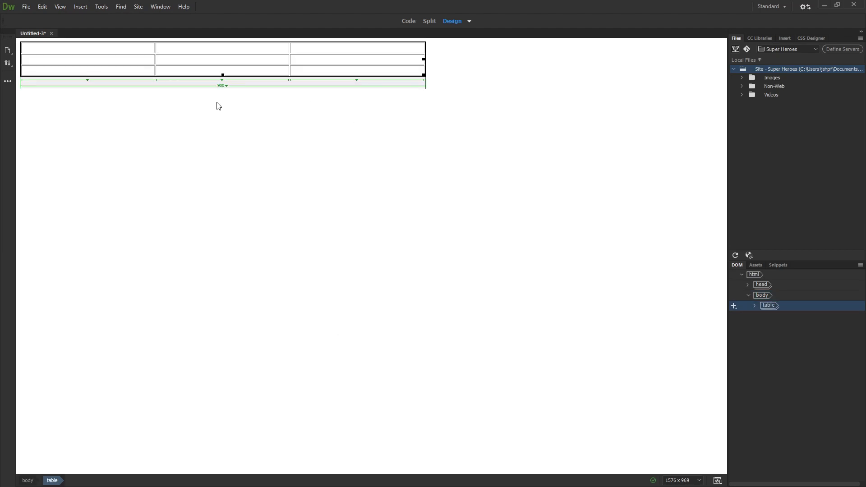
# Step: Show the Properties panel and dock it beneath the document
pyautogui.click(196, 50)
pyautogui.click(95, 46)
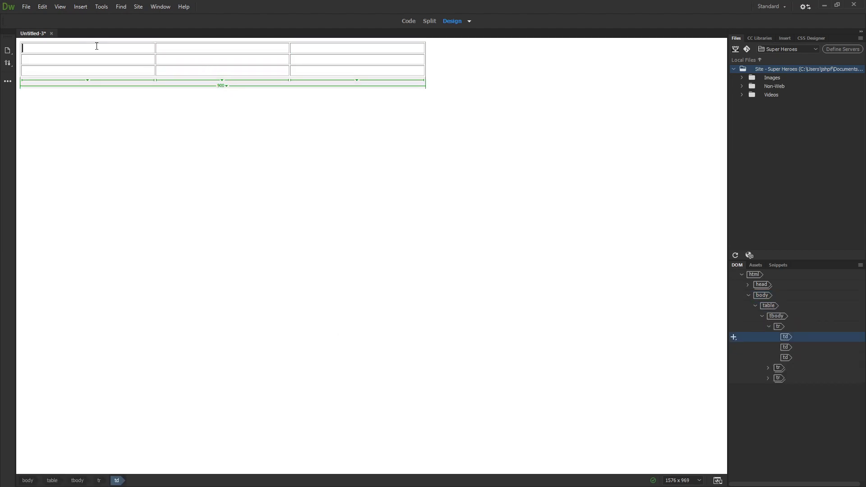
pyautogui.click(160, 6)
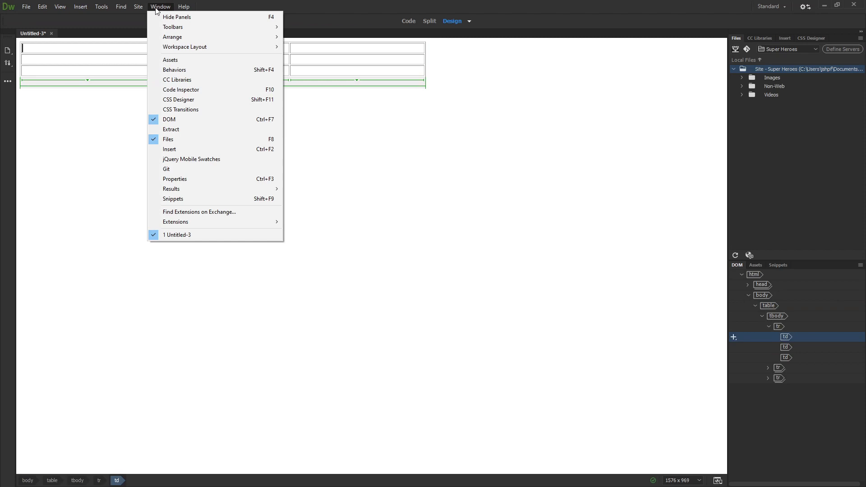
pyautogui.click(175, 183)
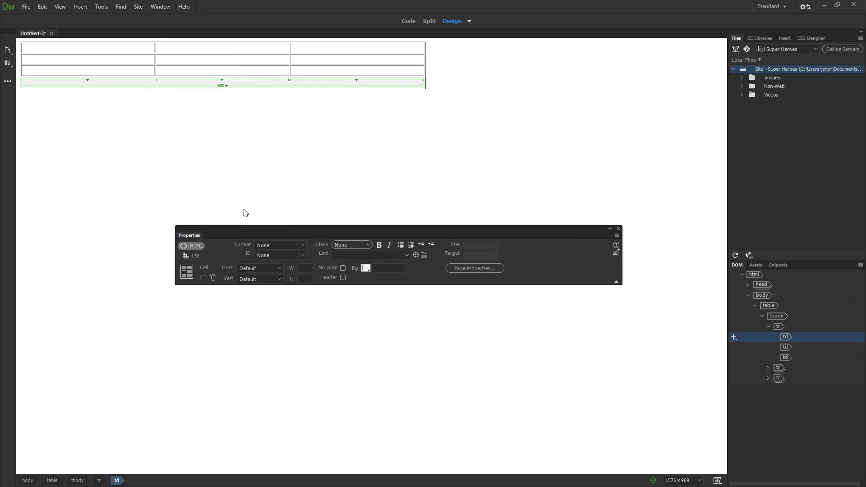
pyautogui.moveTo(243, 231); pyautogui.dragTo(193, 483)
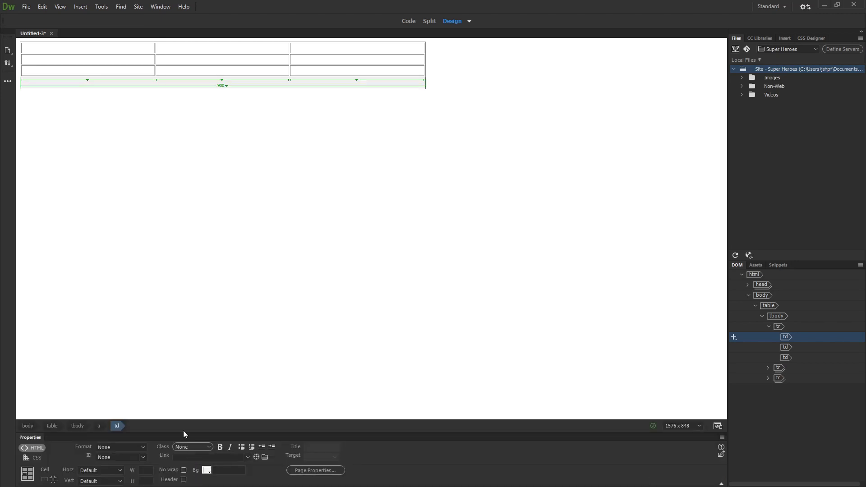
# Step: Merge the three cells of the new table's first row using the cell properties
pyautogui.click(197, 380)
pyautogui.moveTo(135, 48); pyautogui.dragTo(325, 47)
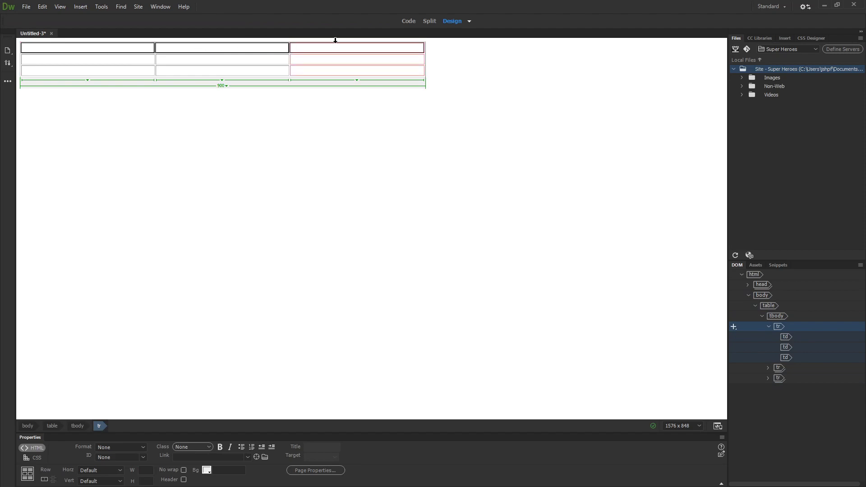
pyautogui.click(45, 482)
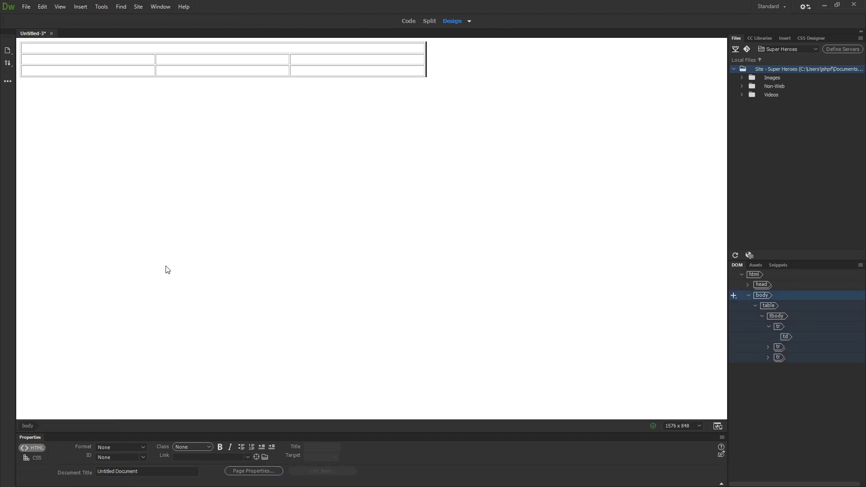
# Step: Enlarge the merged top row of the table to a height of about 154 pixels
pyautogui.click(153, 46)
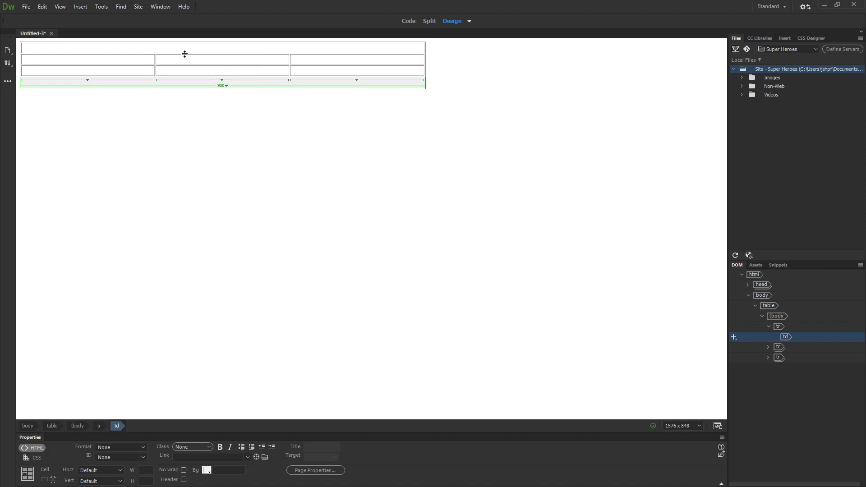
pyautogui.moveTo(195, 53); pyautogui.dragTo(197, 115)
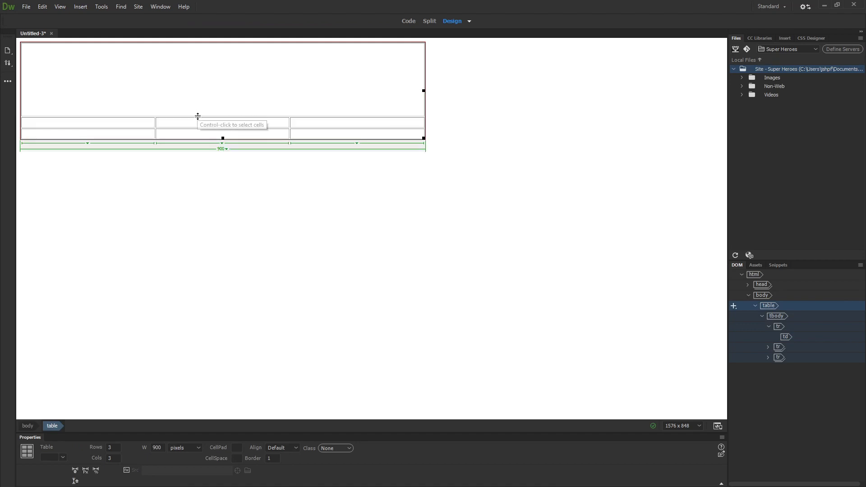
pyautogui.click(177, 64)
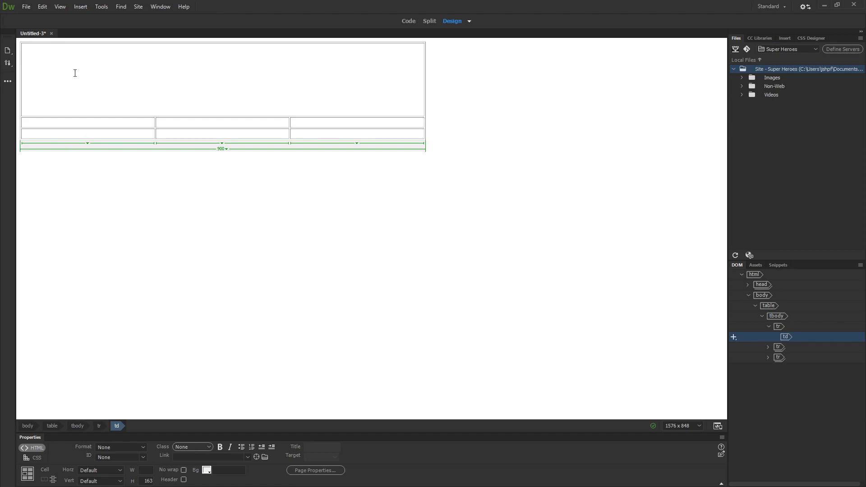
pyautogui.moveTo(207, 116)
pyautogui.mouseDown()
pyautogui.moveTo(211, 85)
pyautogui.moveTo(221, 110)
pyautogui.moveTo(199, 112)
pyautogui.mouseUp()
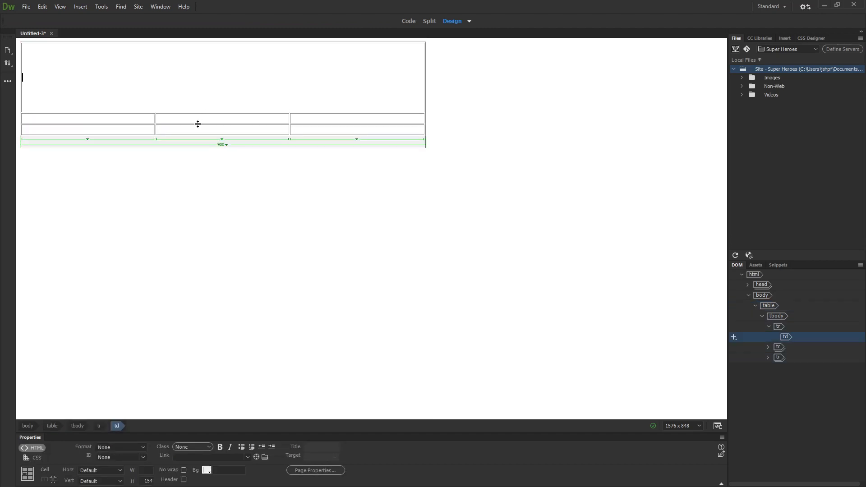
pyautogui.click(197, 118)
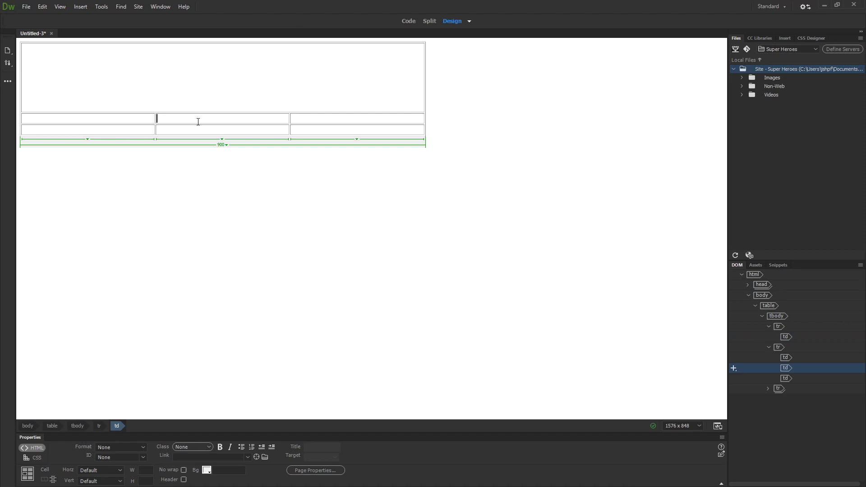
pyautogui.click(135, 119)
pyautogui.click(203, 118)
pyautogui.click(312, 118)
pyautogui.click(232, 120)
pyautogui.click(128, 117)
pyautogui.click(202, 116)
pyautogui.click(318, 119)
pyautogui.click(248, 117)
pyautogui.click(102, 119)
pyautogui.click(203, 118)
pyautogui.click(316, 118)
pyautogui.click(211, 116)
pyautogui.click(115, 121)
pyautogui.click(265, 120)
pyautogui.click(313, 119)
pyautogui.click(234, 119)
pyautogui.click(124, 119)
pyautogui.click(211, 122)
pyautogui.click(142, 119)
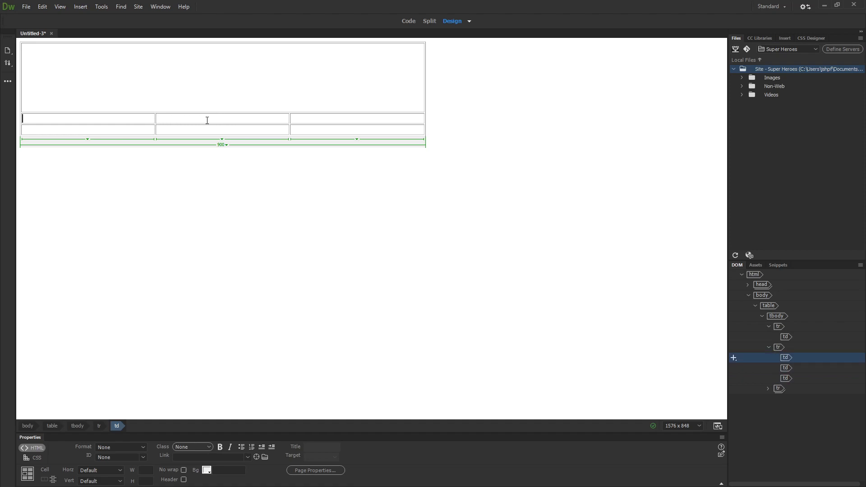
pyautogui.click(234, 121)
pyautogui.click(342, 123)
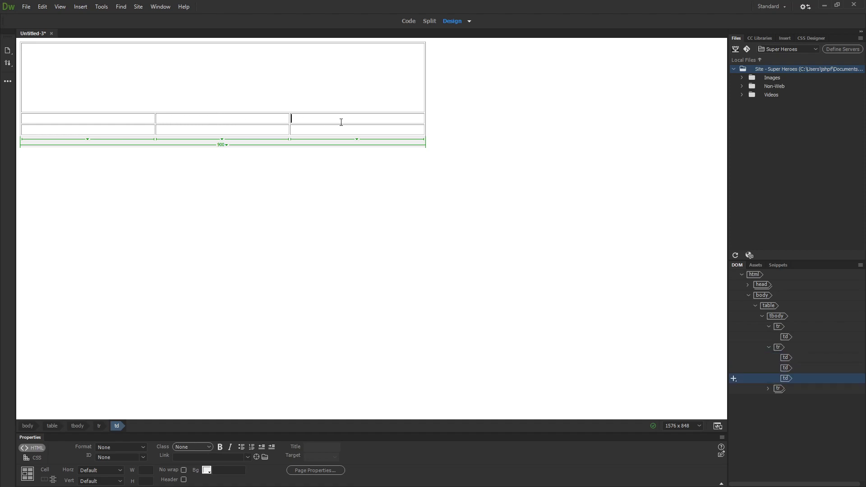
# Step: Split the middle cell of the table's second row into 2 columns
pyautogui.click(225, 120)
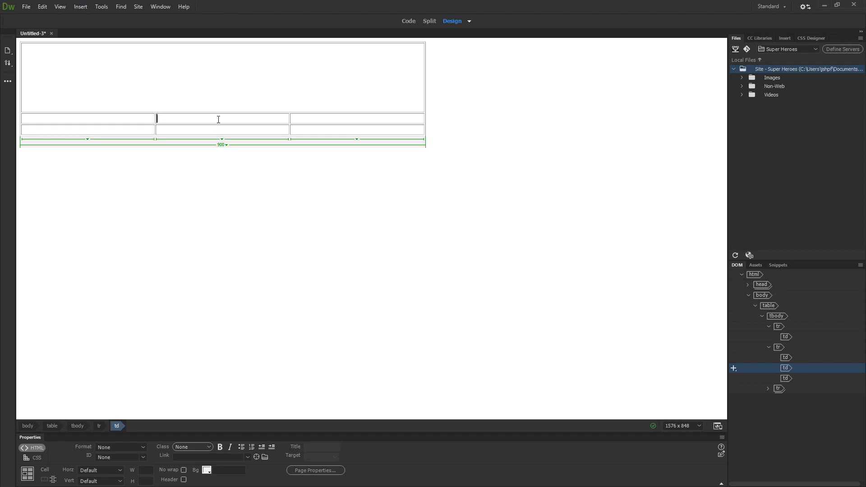
pyautogui.rightClick(219, 120)
pyautogui.moveTo(239, 126)
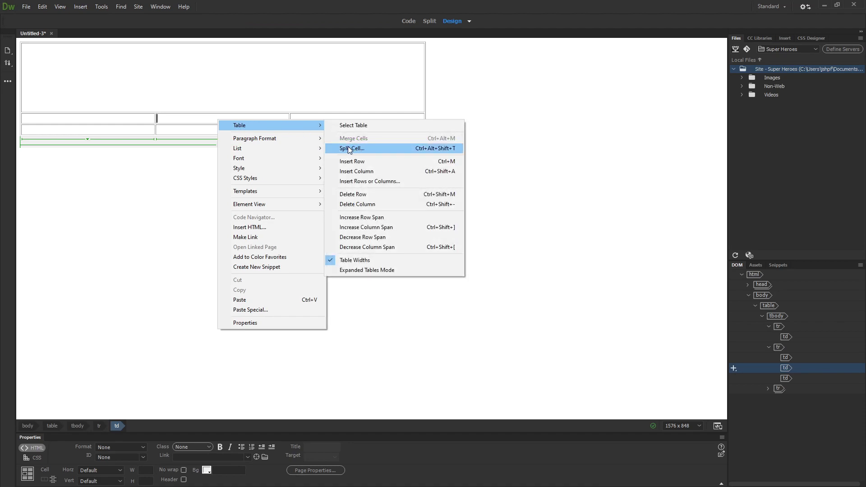
pyautogui.click(191, 121)
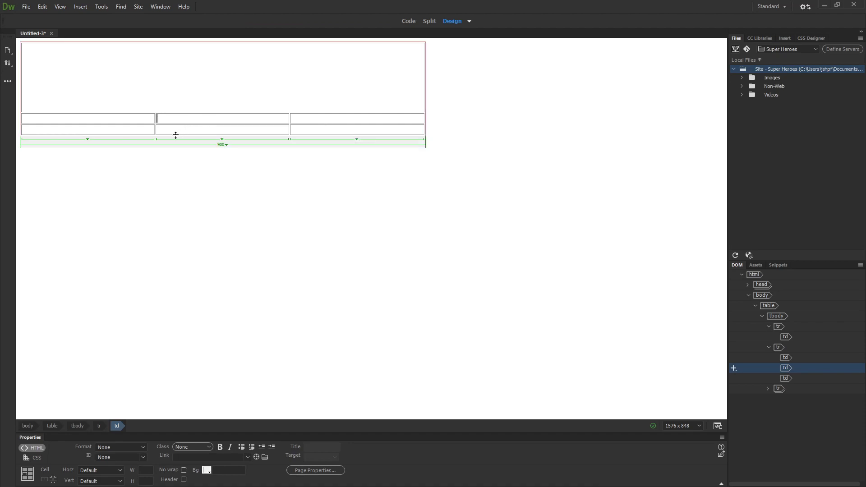
pyautogui.click(53, 480)
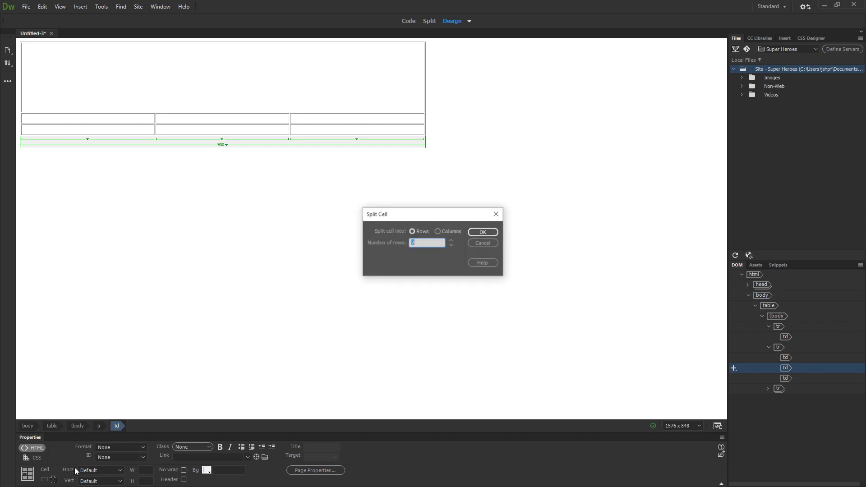
pyautogui.moveTo(406, 214); pyautogui.dragTo(330, 166)
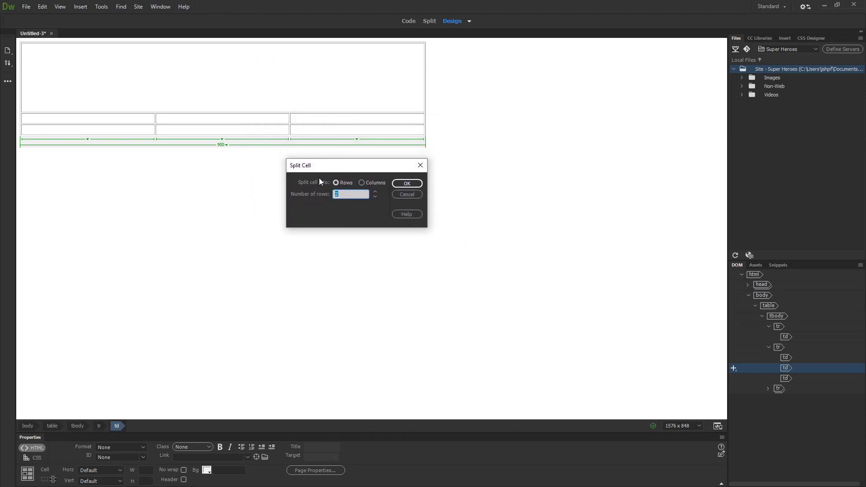
pyautogui.click(379, 183)
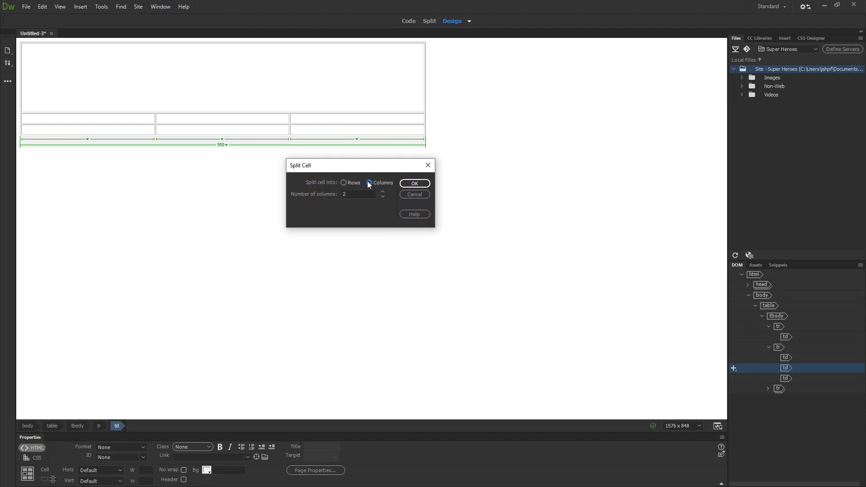
pyautogui.click(344, 183)
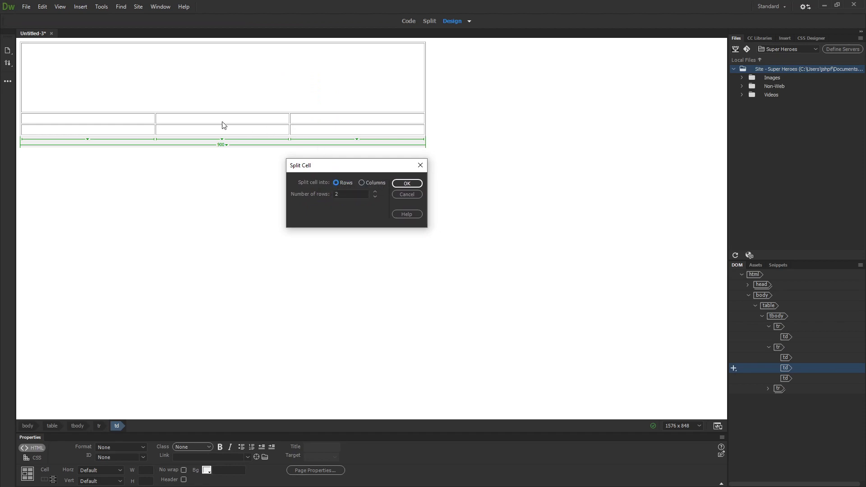
pyautogui.click(366, 183)
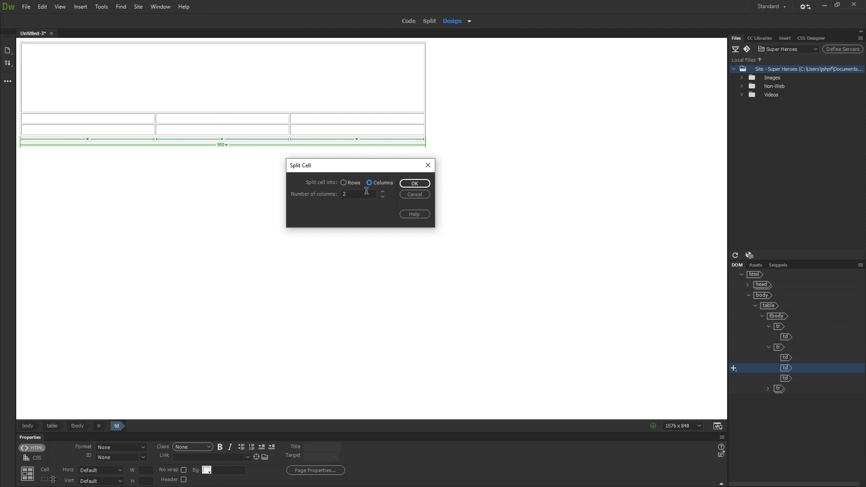
pyautogui.click(414, 184)
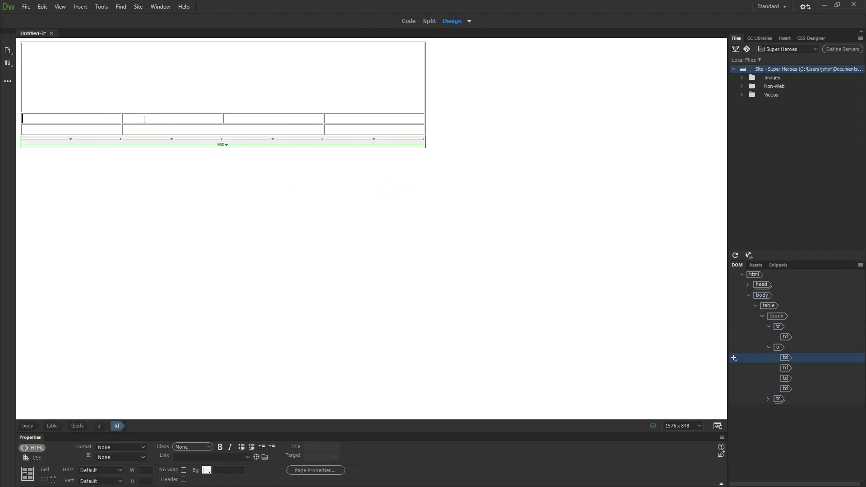
# Step: Increase the height of the second row with its four cells by moving its lower border down
pyautogui.click(160, 120)
pyautogui.click(251, 120)
pyautogui.click(349, 121)
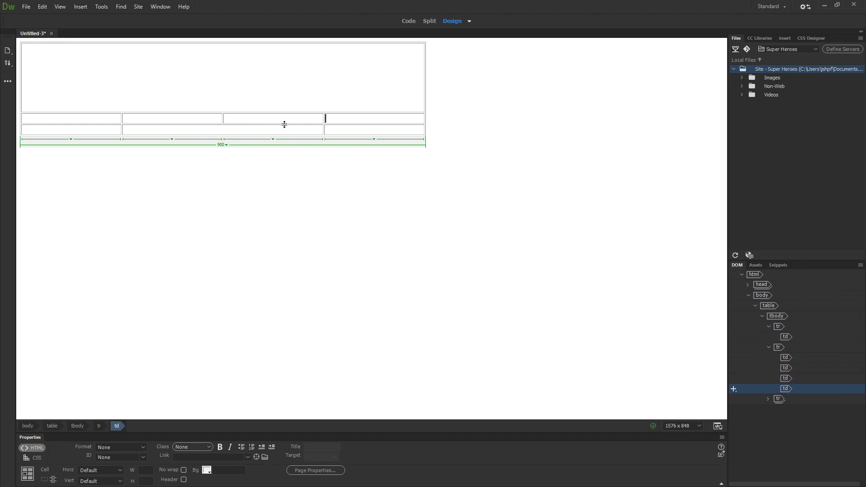
pyautogui.moveTo(267, 125); pyautogui.dragTo(266, 152)
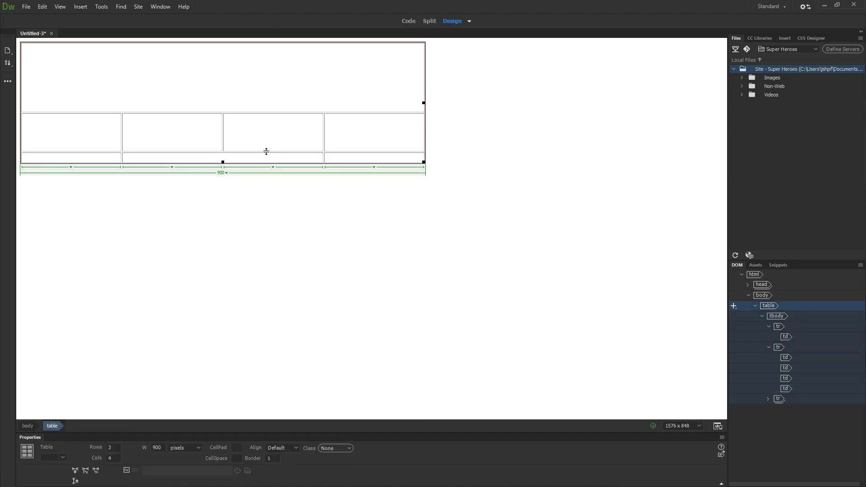
pyautogui.click(265, 134)
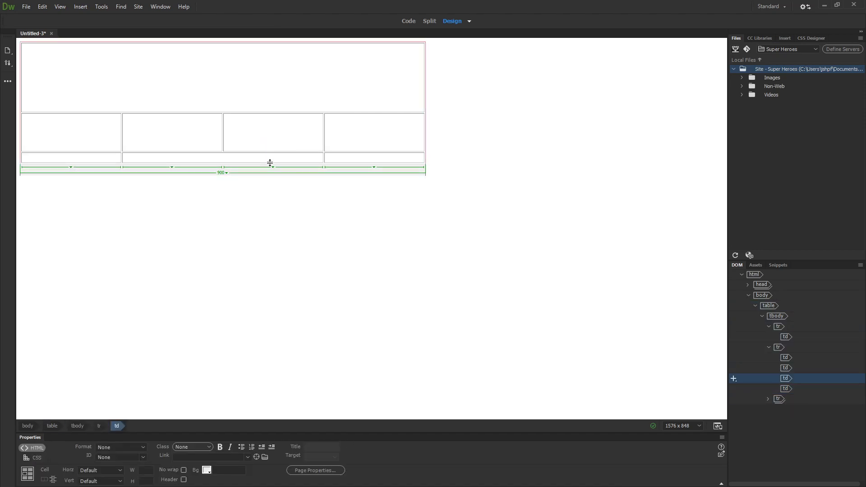
# Step: Stretch the table's bottom row down to a height of about 494 pixels
pyautogui.click(264, 159)
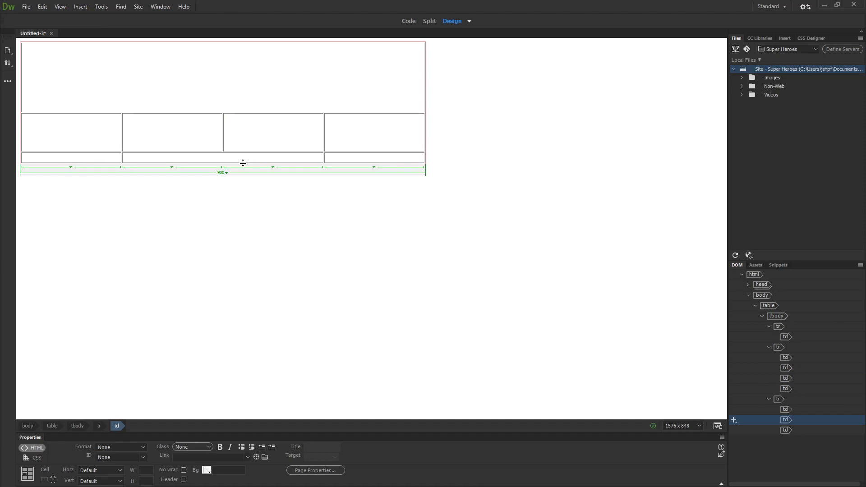
pyautogui.click(244, 132)
pyautogui.click(246, 92)
pyautogui.click(247, 135)
pyautogui.moveTo(247, 163); pyautogui.dragTo(242, 373)
pyautogui.click(264, 315)
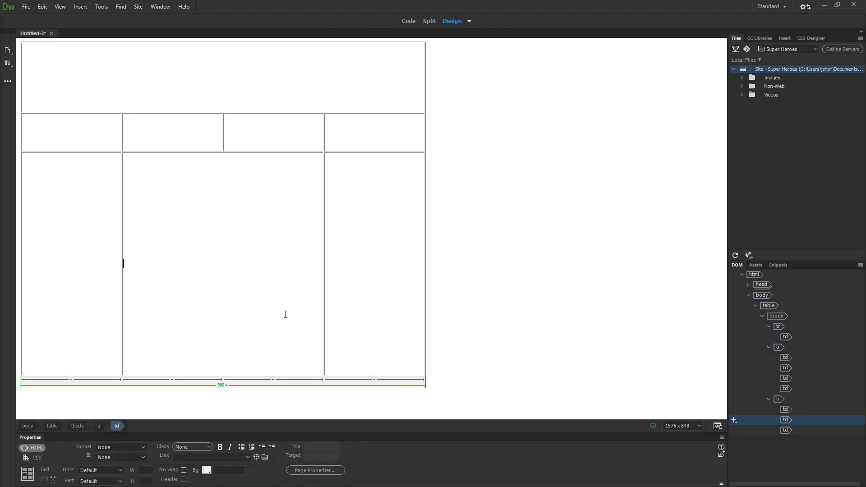
# Step: Split the left cell of the tall bottom row into 4 rows
pyautogui.click(113, 262)
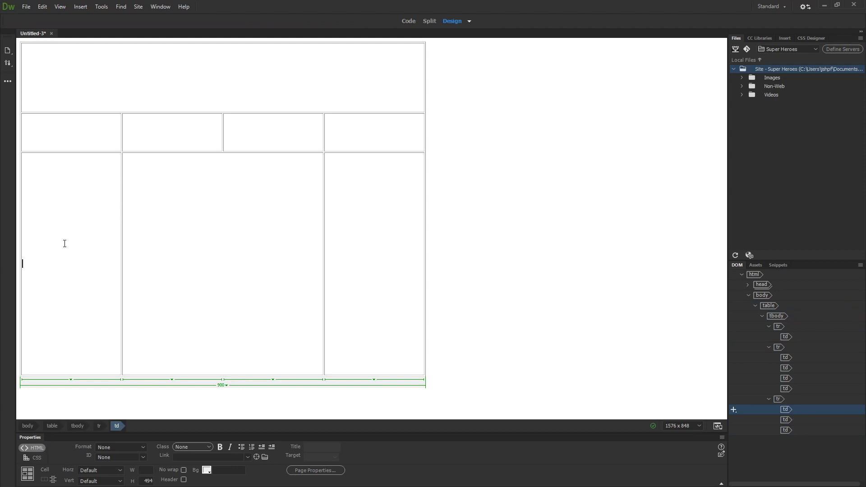
pyautogui.click(215, 243)
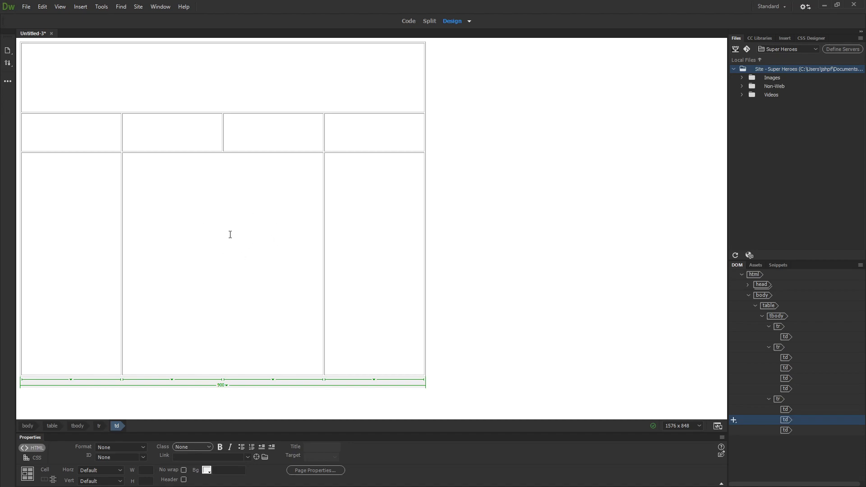
pyautogui.click(92, 230)
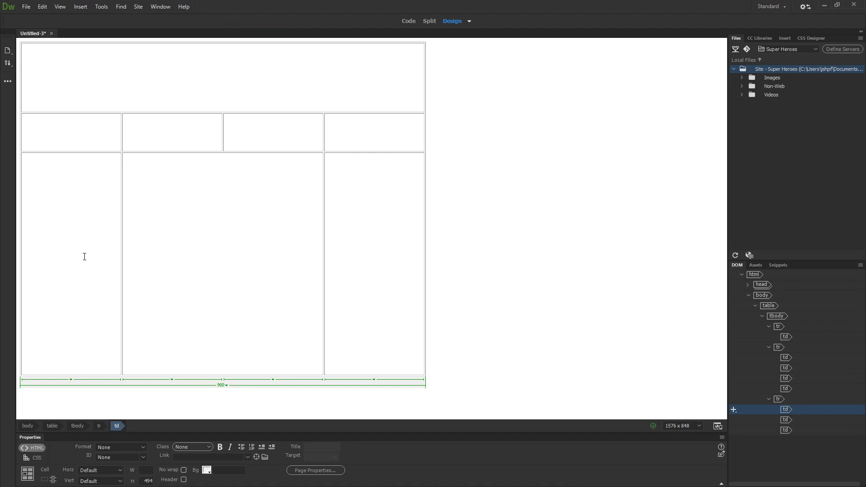
pyautogui.rightClick(52, 260)
pyautogui.moveTo(82, 265)
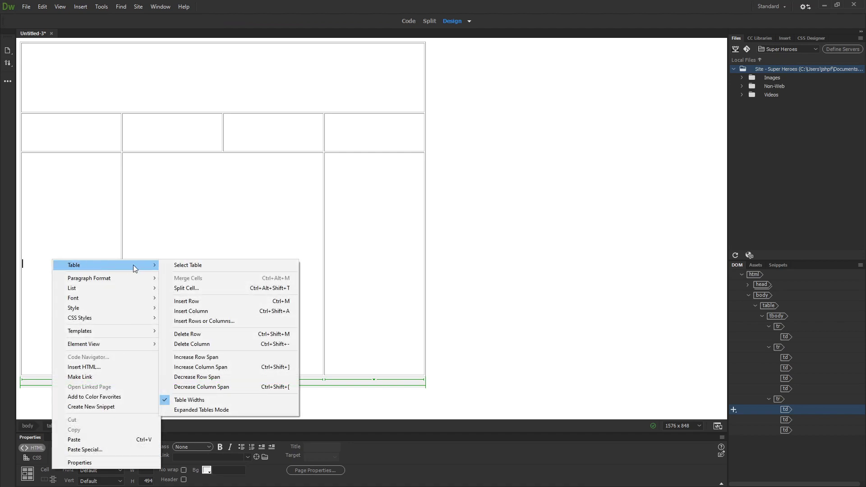
pyautogui.click(193, 288)
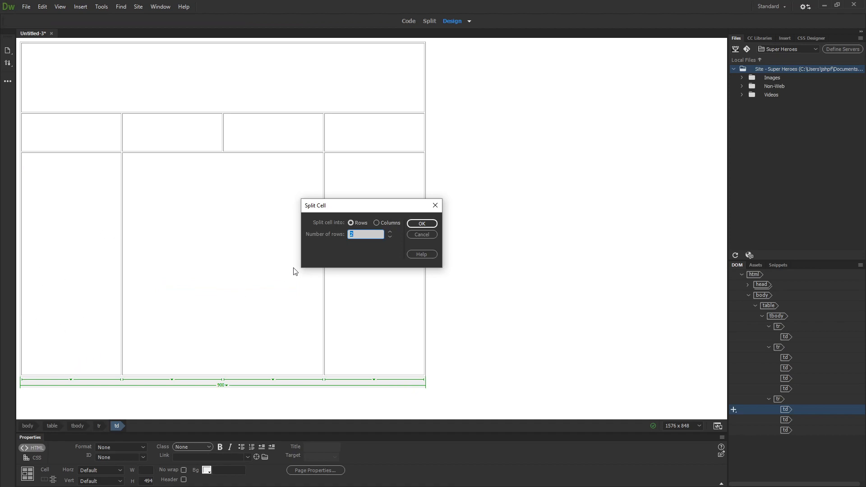
pyautogui.click(355, 224)
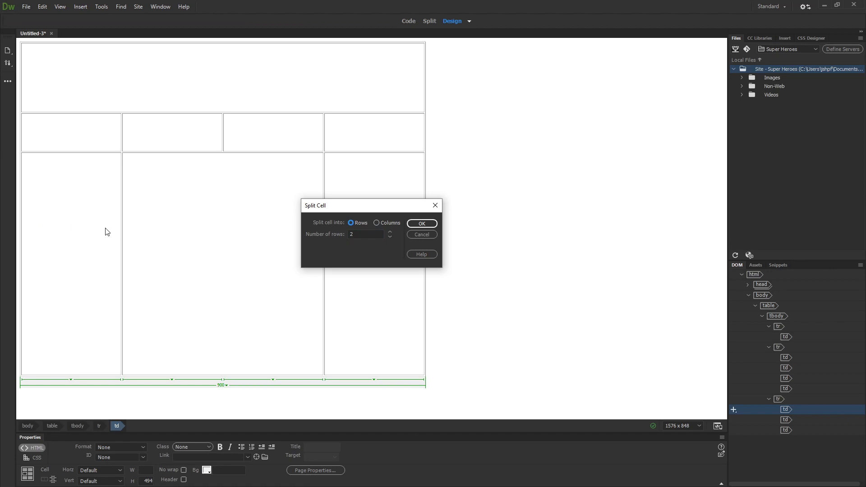
pyautogui.click(390, 231)
pyautogui.click(390, 231)
pyautogui.click(421, 224)
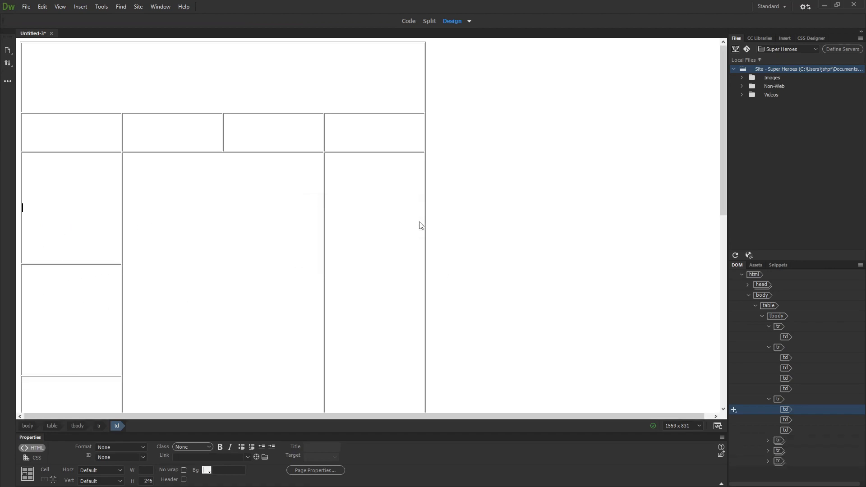
# Step: Shorten the four stacked cells in the left column, making the lower ones about 207 pixels high
pyautogui.press('Down')
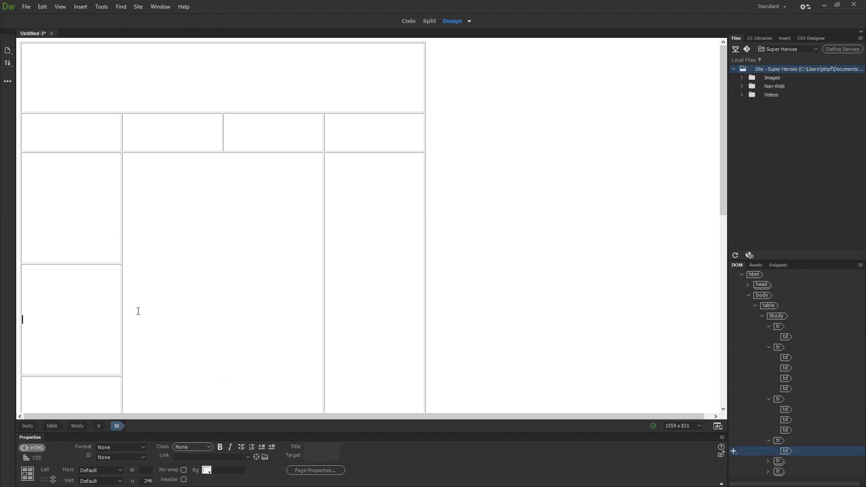
pyautogui.scroll(-6, 171, 314)
pyautogui.scroll(-2, 218, 314)
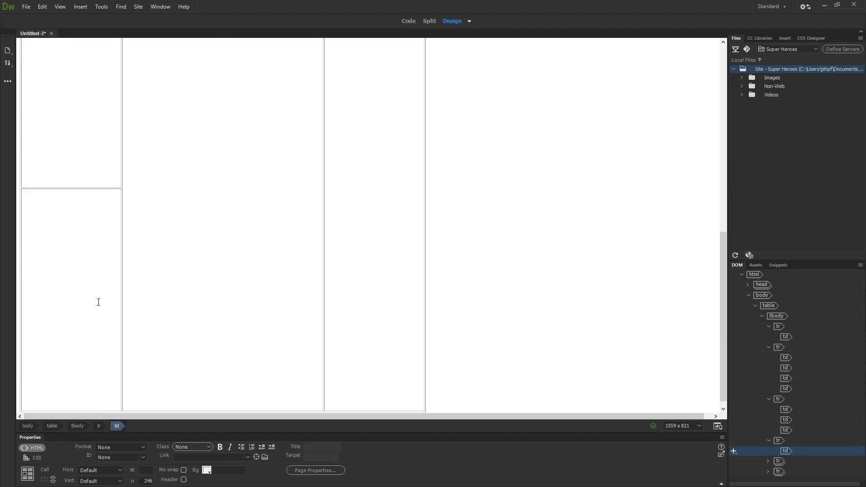
pyautogui.scroll(9, 221, 325)
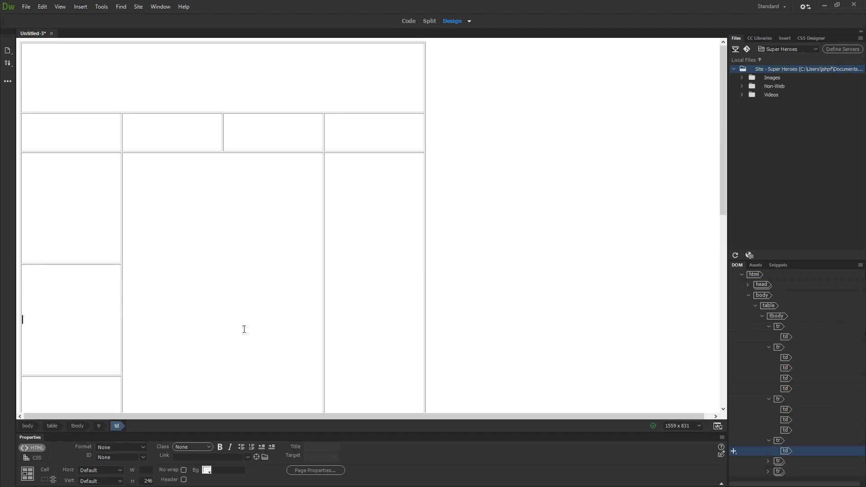
pyautogui.moveTo(92, 264); pyautogui.dragTo(99, 229)
pyautogui.moveTo(73, 340); pyautogui.dragTo(74, 323)
pyautogui.scroll(-6, 135, 324)
pyautogui.moveTo(88, 238); pyautogui.dragTo(86, 110)
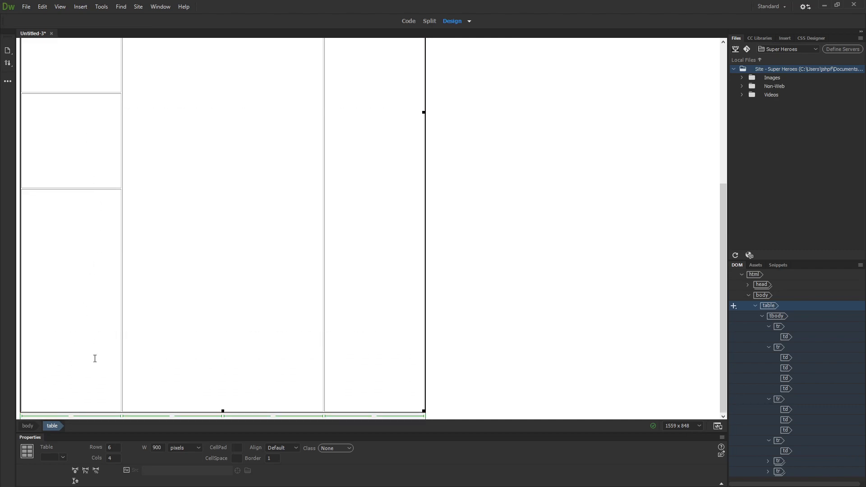
pyautogui.moveTo(91, 410); pyautogui.dragTo(91, 282)
pyautogui.scroll(5, 232, 276)
pyautogui.scroll(-3, 230, 276)
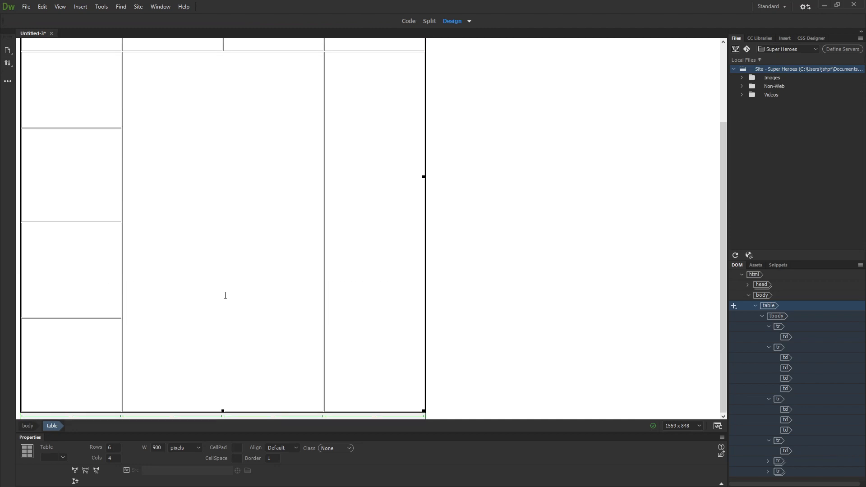
pyautogui.scroll(3, 226, 296)
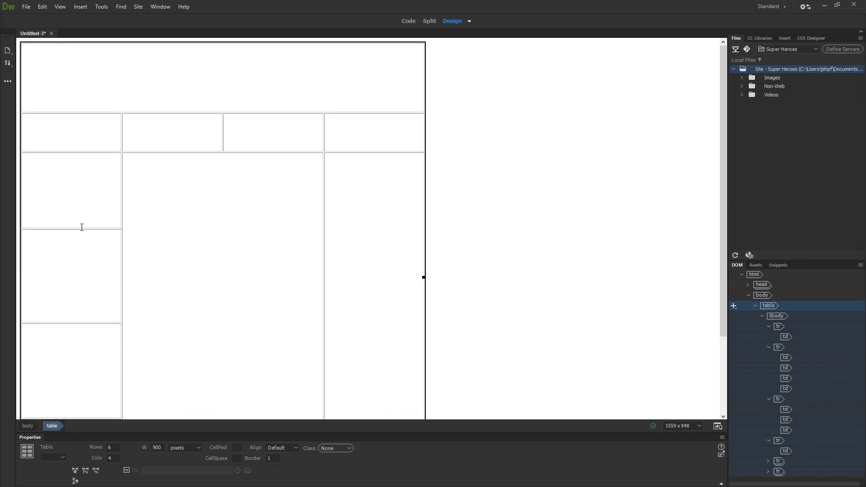
pyautogui.moveTo(81, 227); pyautogui.dragTo(80, 231)
pyautogui.click(70, 283)
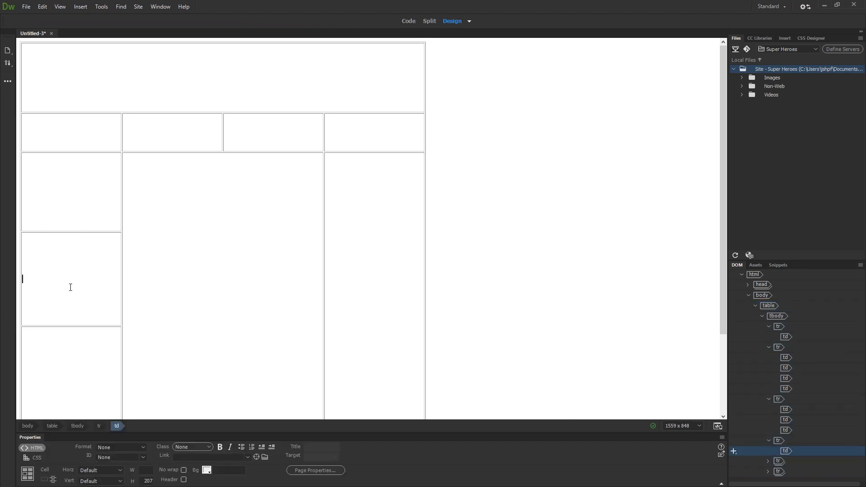
pyautogui.click(98, 345)
pyautogui.scroll(-3, 98, 347)
pyautogui.click(91, 361)
pyautogui.scroll(3, 90, 311)
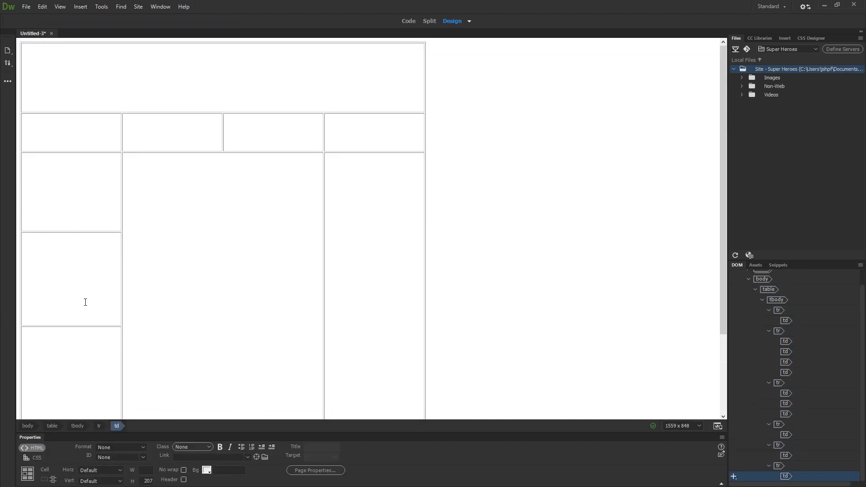
pyautogui.click(95, 213)
pyautogui.click(188, 219)
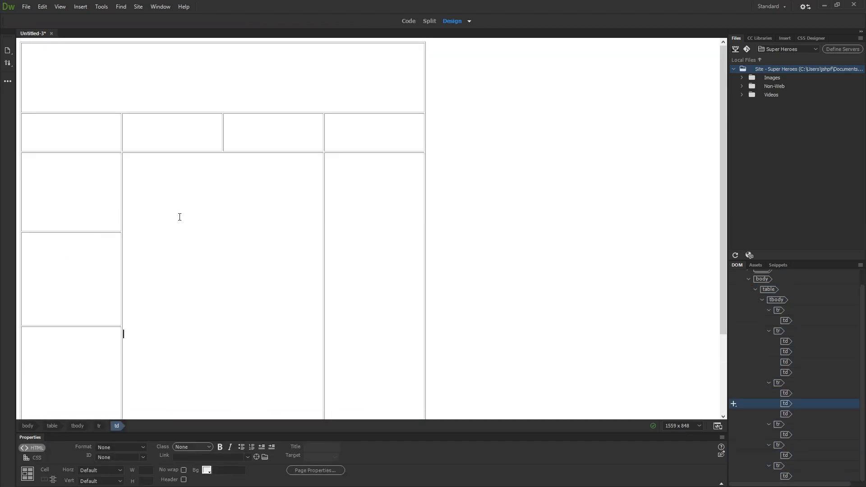
# Step: Split the right cell of the tall bottom row into 4 rows
pyautogui.click(398, 217)
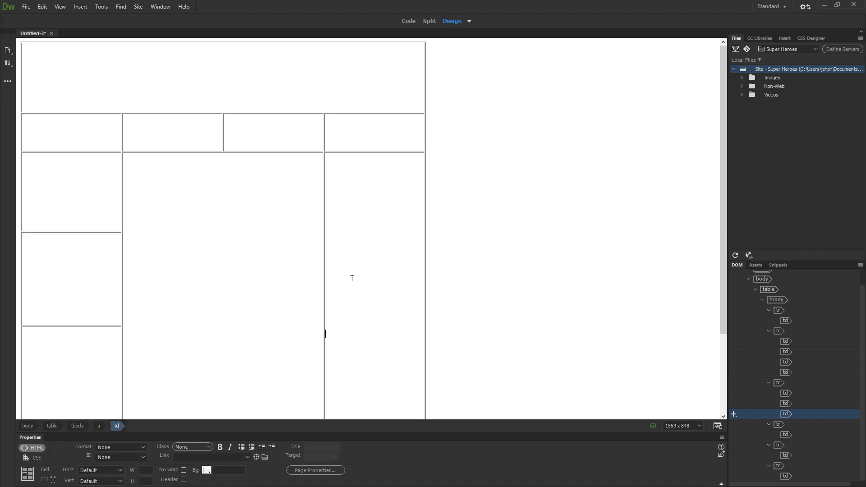
pyautogui.click(54, 480)
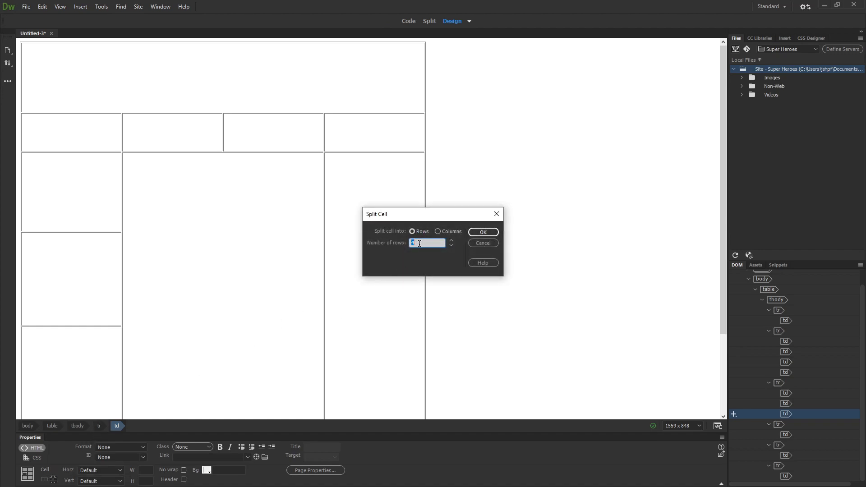
pyautogui.click(483, 232)
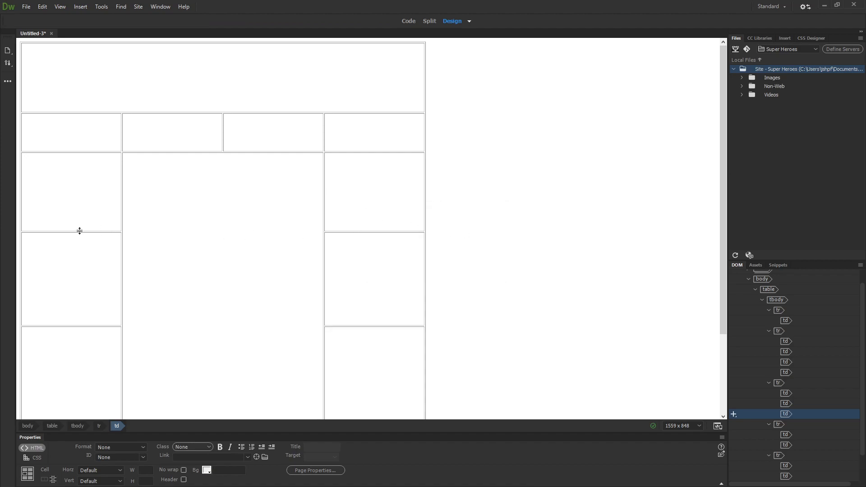
# Step: Shorten the four stacked rows of the side columns by moving their lower borders up to roughly even heights
pyautogui.moveTo(375, 233)
pyautogui.mouseDown()
pyautogui.moveTo(375, 246)
pyautogui.moveTo(379, 226)
pyautogui.mouseUp()
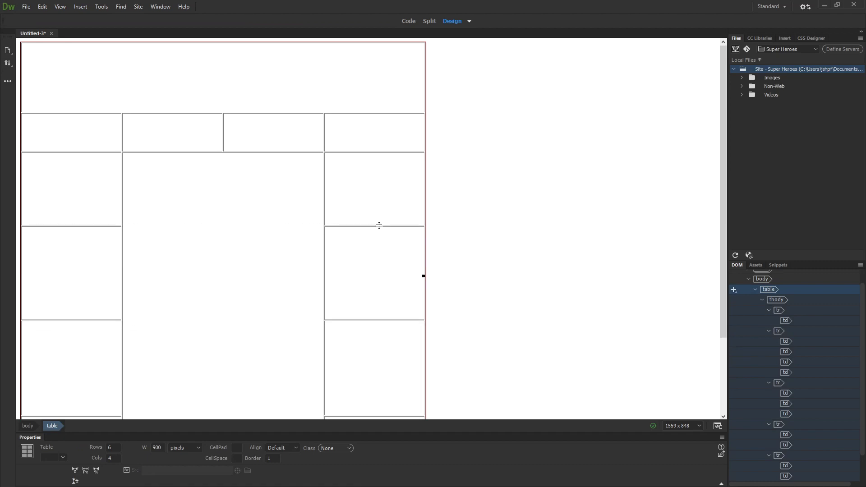
pyautogui.moveTo(376, 322); pyautogui.dragTo(375, 309)
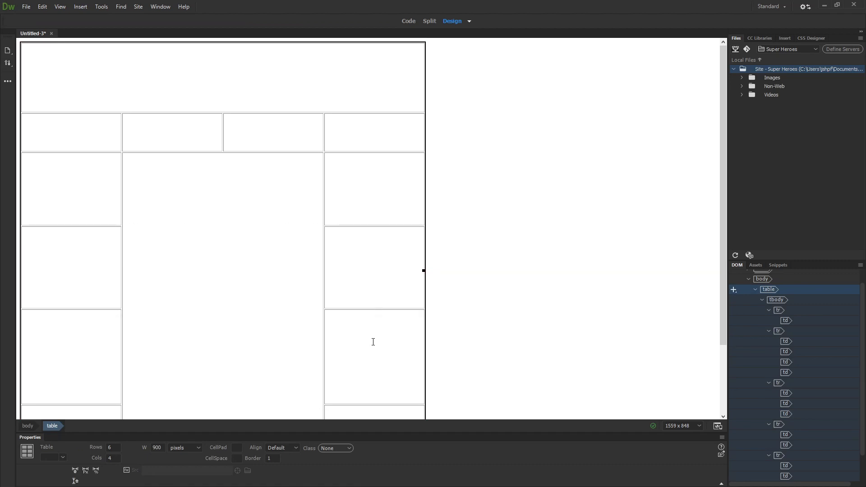
pyautogui.scroll(-2, 370, 348)
pyautogui.moveTo(372, 355); pyautogui.dragTo(373, 342)
pyautogui.scroll(-1, 377, 350)
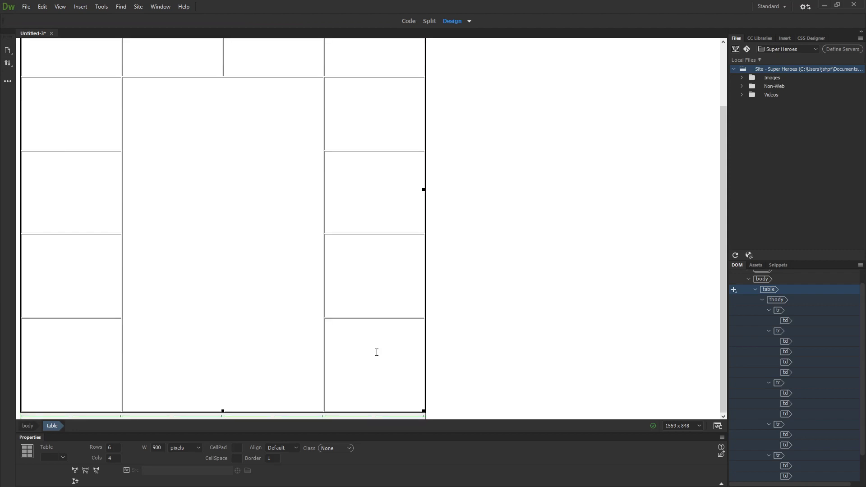
pyautogui.moveTo(380, 412); pyautogui.dragTo(381, 396)
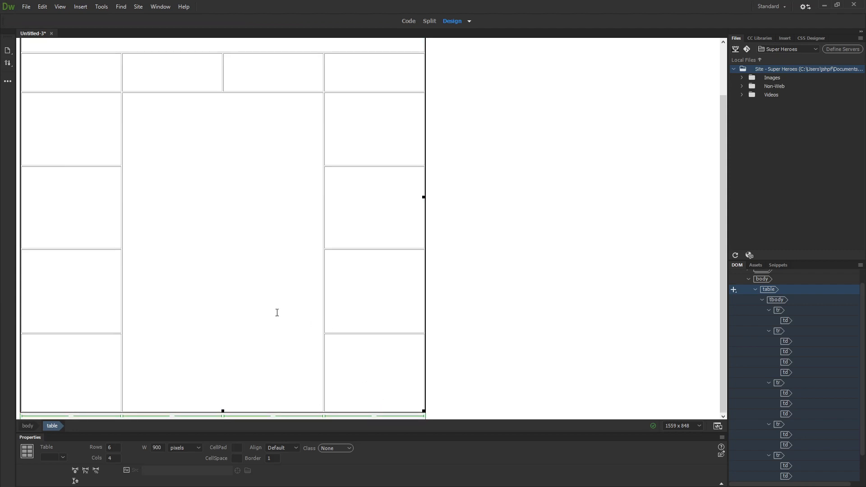
pyautogui.scroll(3, 271, 310)
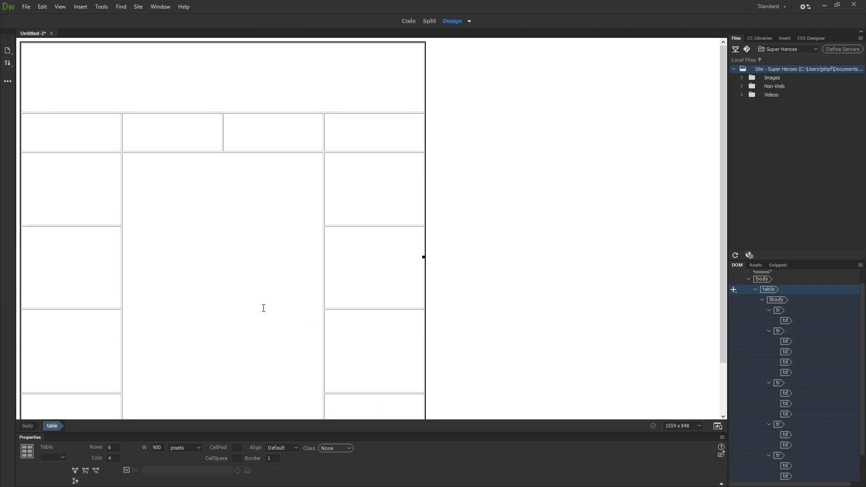
# Step: Split the tall middle cell between the side columns into 2 rows
pyautogui.click(265, 253)
pyautogui.scroll(-2, 232, 276)
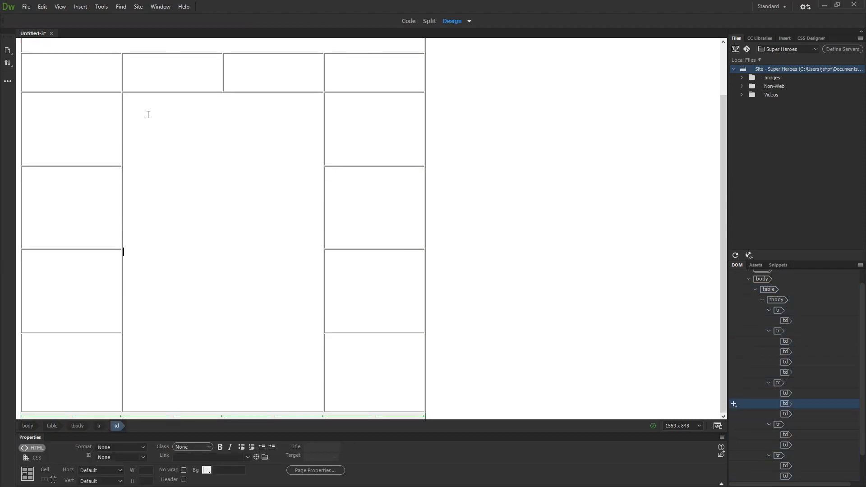
pyautogui.scroll(2, 243, 214)
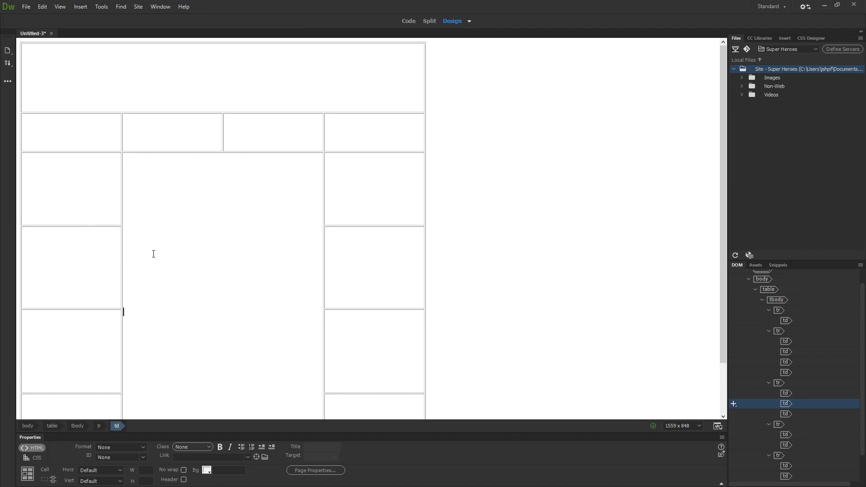
pyautogui.click(53, 480)
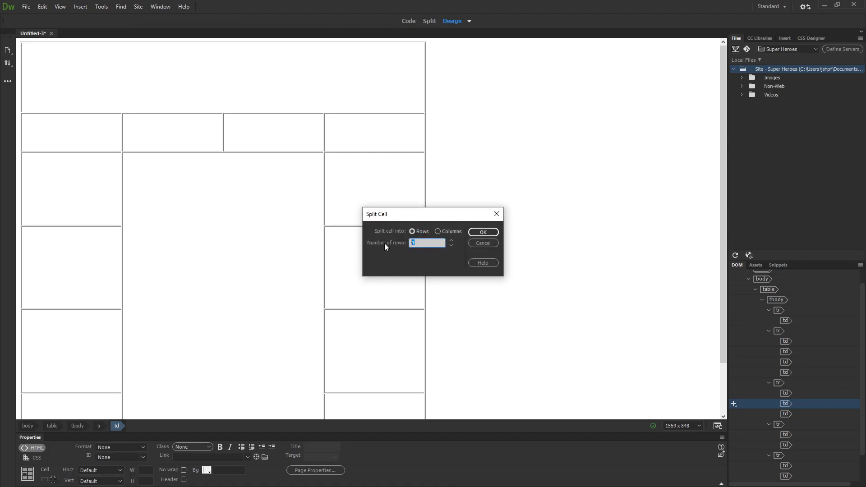
pyautogui.click(490, 234)
pyautogui.scroll(-2, 233, 288)
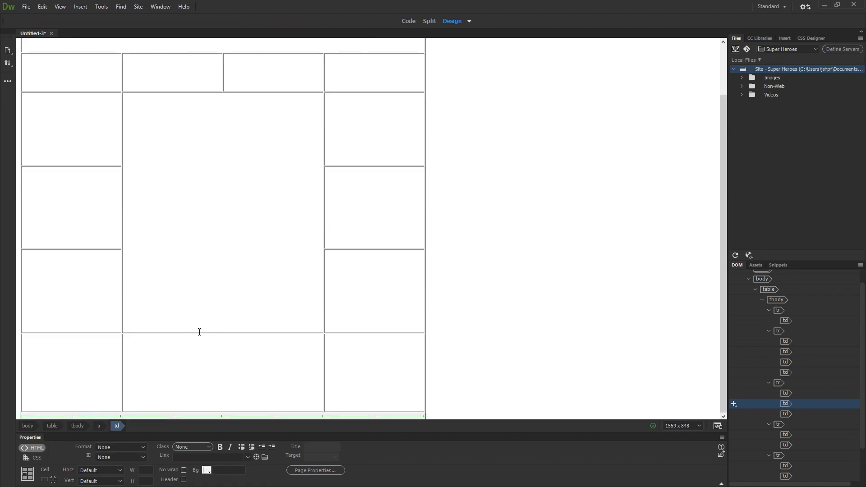
pyautogui.scroll(2, 215, 298)
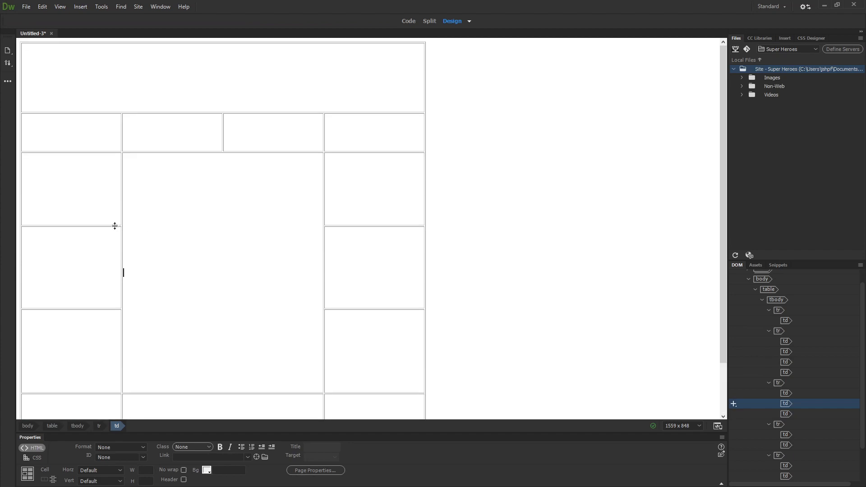
# Step: Split the upper part of the divided middle cell into 3 rows
pyautogui.click(53, 480)
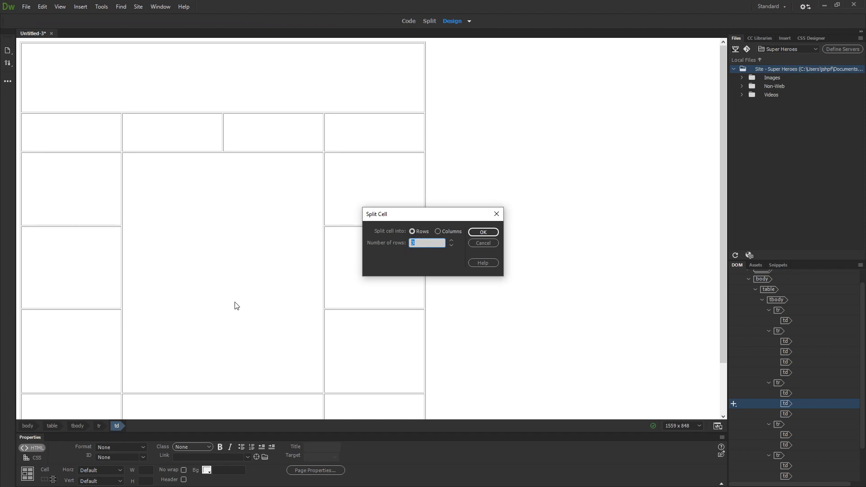
pyautogui.click(488, 234)
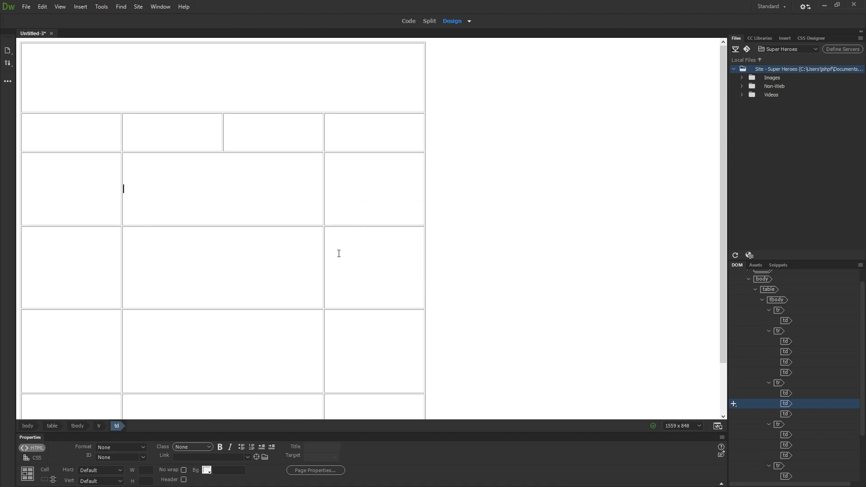
pyautogui.click(228, 280)
pyautogui.scroll(-2, 222, 286)
pyautogui.scroll(2, 225, 307)
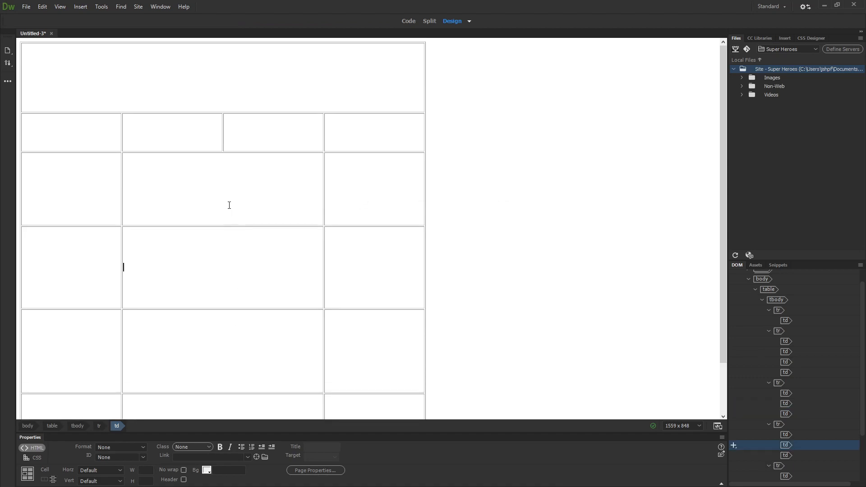
pyautogui.click(199, 186)
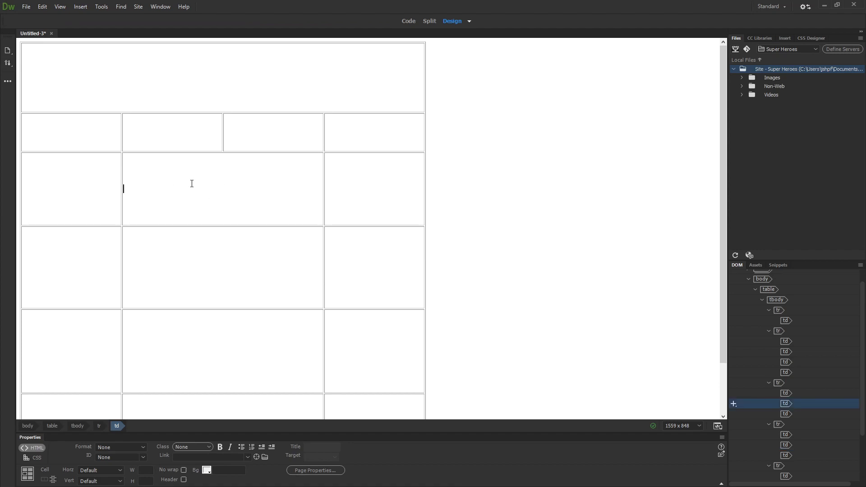
pyautogui.scroll(-3, 231, 245)
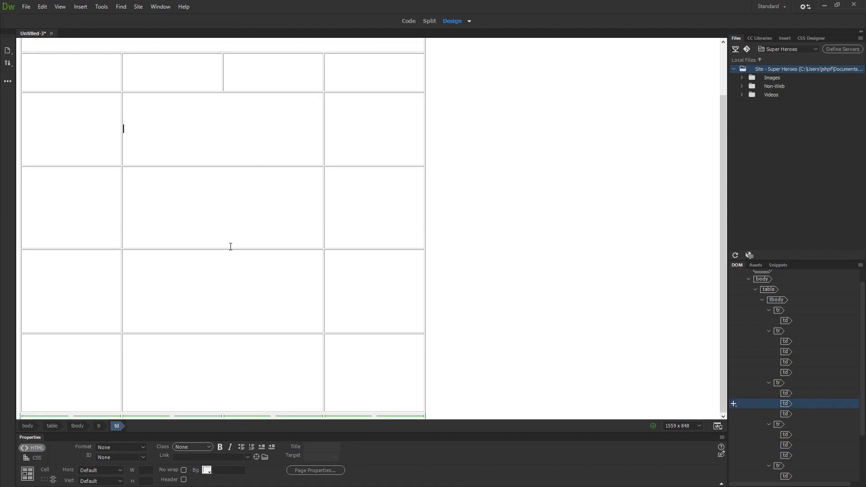
# Step: Merge the second and third stacked cells of the middle column into one large cell
pyautogui.moveTo(246, 223); pyautogui.dragTo(237, 304)
pyautogui.moveTo(257, 211); pyautogui.dragTo(255, 274)
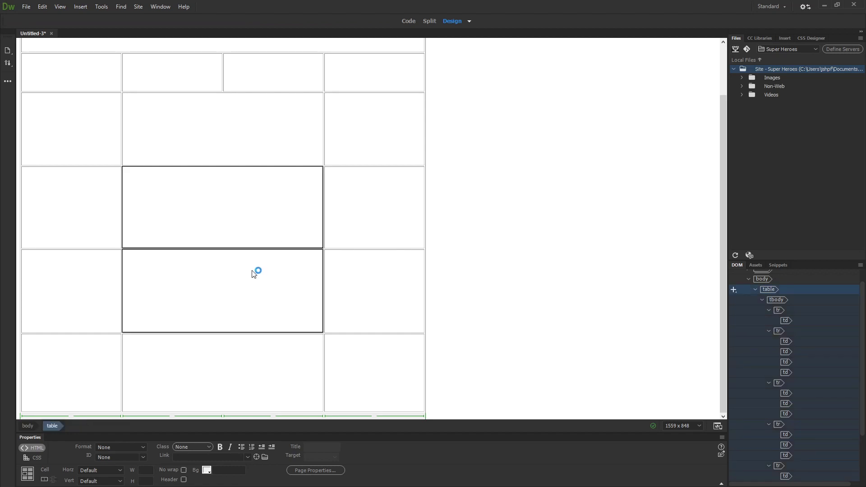
pyautogui.click(44, 480)
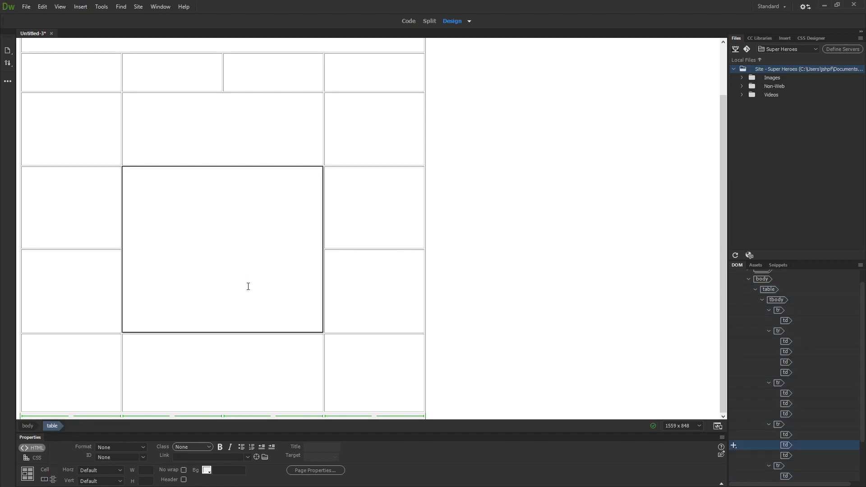
# Step: Split the wide middle cell of the table's bottom row into 2 columns
pyautogui.click(223, 383)
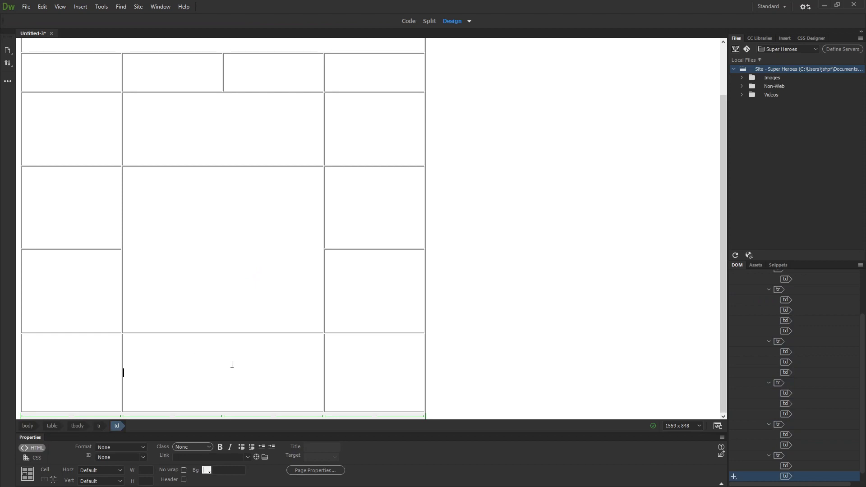
pyautogui.rightClick(232, 364)
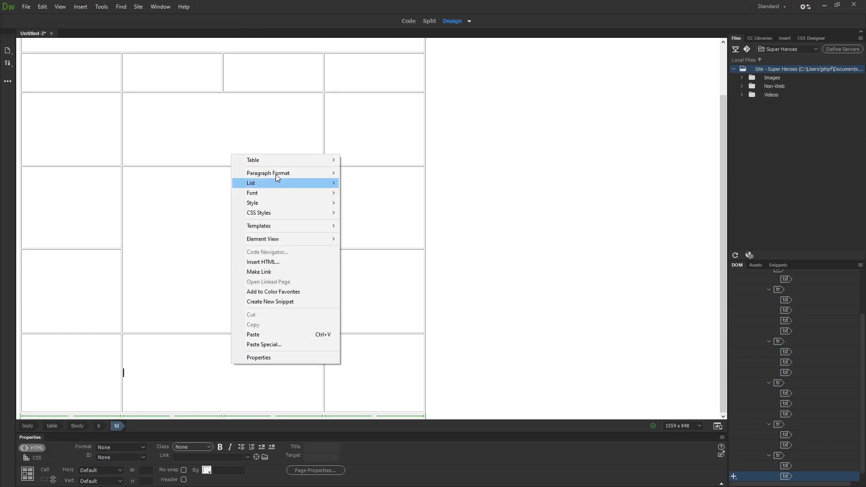
pyautogui.moveTo(270, 160)
pyautogui.click(396, 182)
pyautogui.click(386, 222)
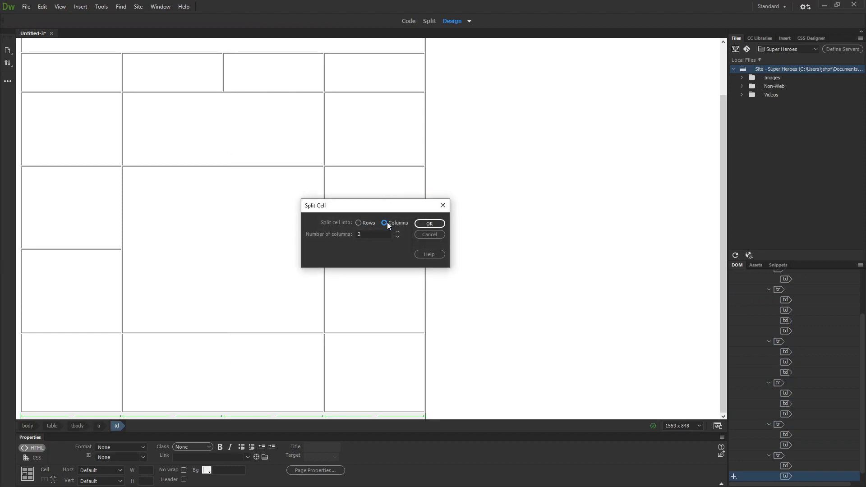
pyautogui.click(433, 223)
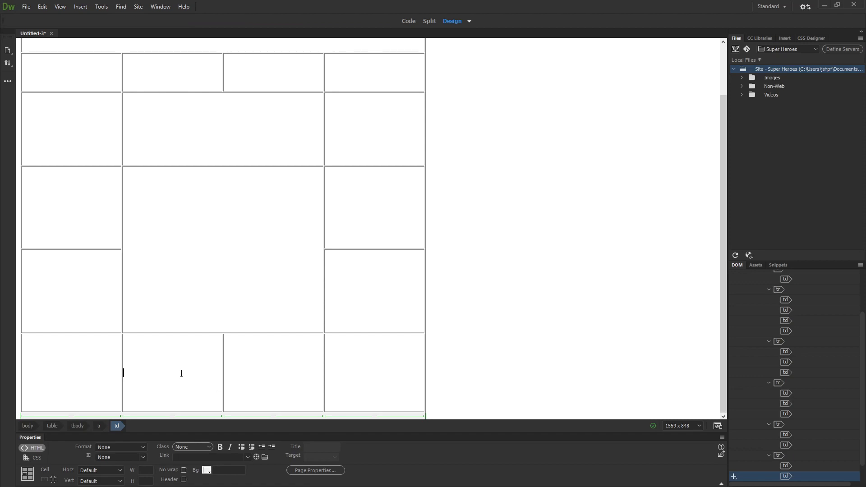
pyautogui.press('Right')
pyautogui.press('Left')
pyautogui.press('Left')
pyautogui.press('Up')
pyautogui.press('Up')
pyautogui.press('Up')
pyautogui.click(227, 142)
# Step: Enter IMAGE in the first left-column cell below the four-cell row and copy the word
pyautogui.click(72, 134)
pyautogui.write('IMAGE')
pyautogui.hotkey('shift', 'Left')
pyautogui.hotkey('shift', 'Left')
pyautogui.hotkey('shift', 'Left')
pyautogui.hotkey('shift', 'Left')
pyautogui.hotkey('shift', 'Left')
pyautogui.hotkey('ctrl', 'c')
# Step: Paste IMAGE into the three remaining cells of the left column
pyautogui.click(50, 196)
pyautogui.hotkey('ctrl', 'v')
pyautogui.click(73, 330)
pyautogui.hotkey('ctrl', 'v')
pyautogui.click(78, 367)
pyautogui.hotkey('ctrl', 'v')
# Step: Paste IMAGE into the other bottom-row cells and the remaining right-column cells below the four-cell row
pyautogui.click(169, 378)
pyautogui.hotkey('ctrl', 'v')
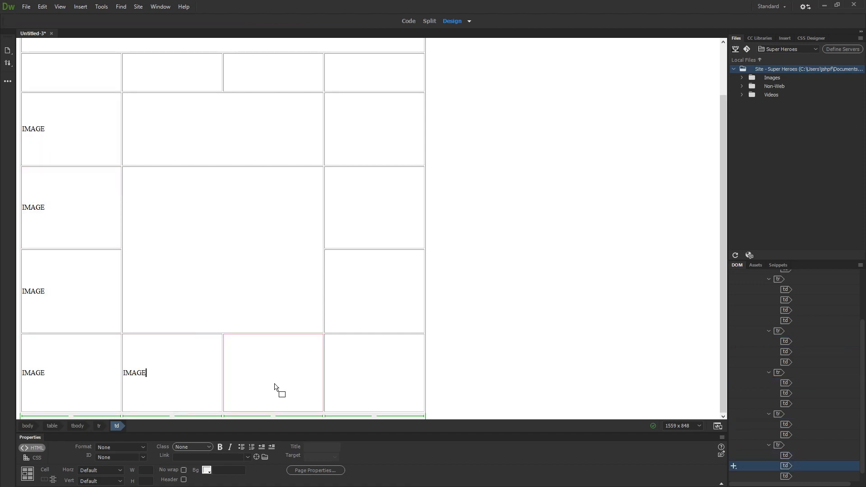
pyautogui.click(275, 383)
pyautogui.hotkey('ctrl', 'v')
pyautogui.click(362, 378)
pyautogui.hotkey('ctrl', 'v')
pyautogui.click(371, 170)
pyautogui.hotkey('ctrl', 'v')
pyautogui.click(360, 131)
pyautogui.hotkey('ctrl', 'v')
# Step: Enter WRITING in the wide upper middle cell and VIDEO in the large merged cell below it
pyautogui.click(246, 129)
pyautogui.write('WRITING')
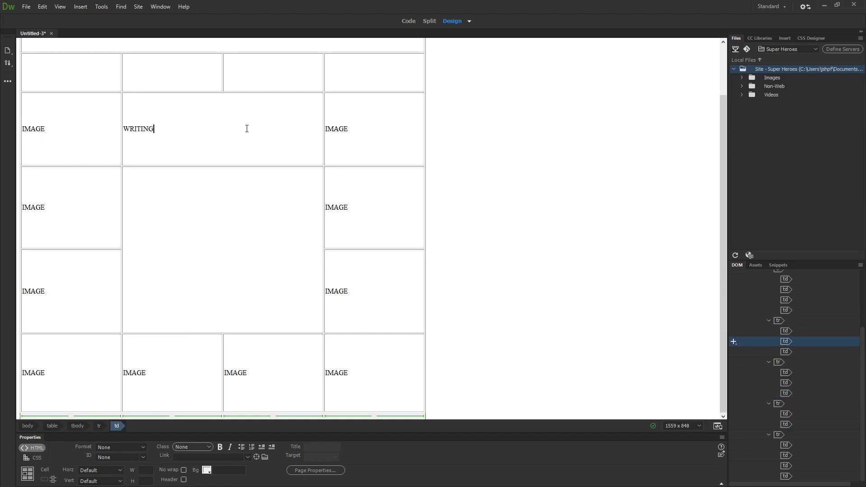
pyautogui.click(233, 225)
pyautogui.write('VIDEO')
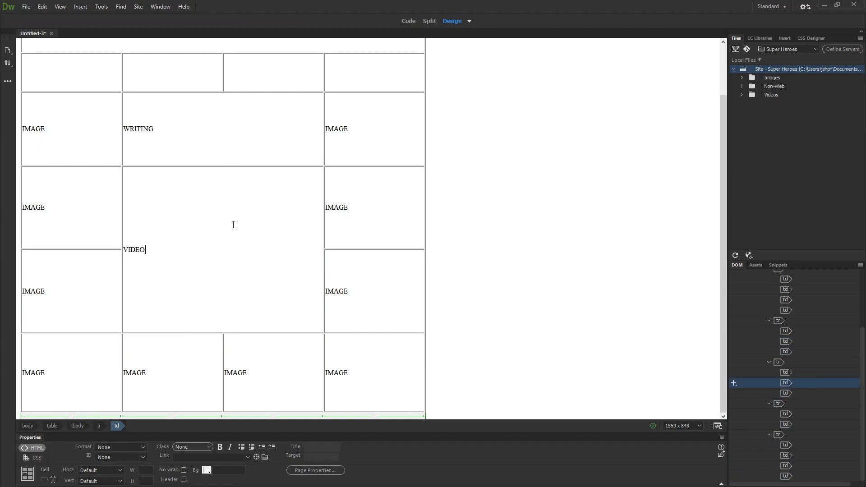
# Step: Enter BANNER in the full-width header cell of the table
pyautogui.scroll(2, 253, 301)
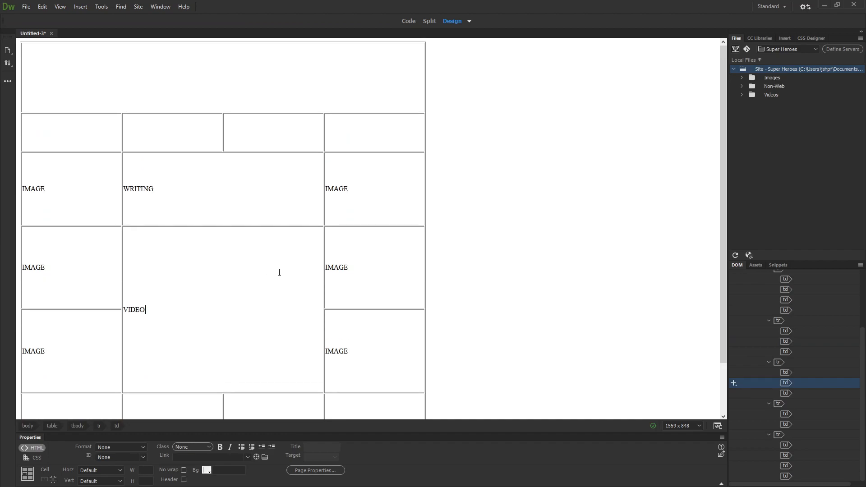
pyautogui.click(212, 79)
pyautogui.rightClick(206, 72)
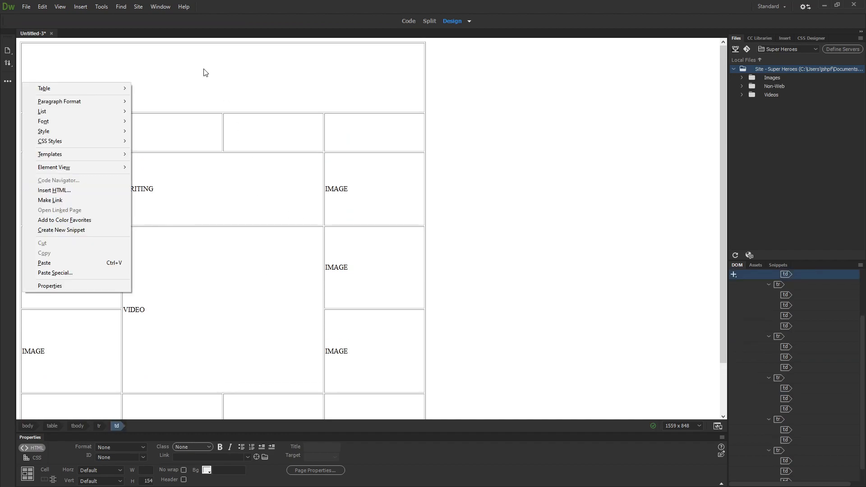
pyautogui.click(205, 68)
pyautogui.write('BA')
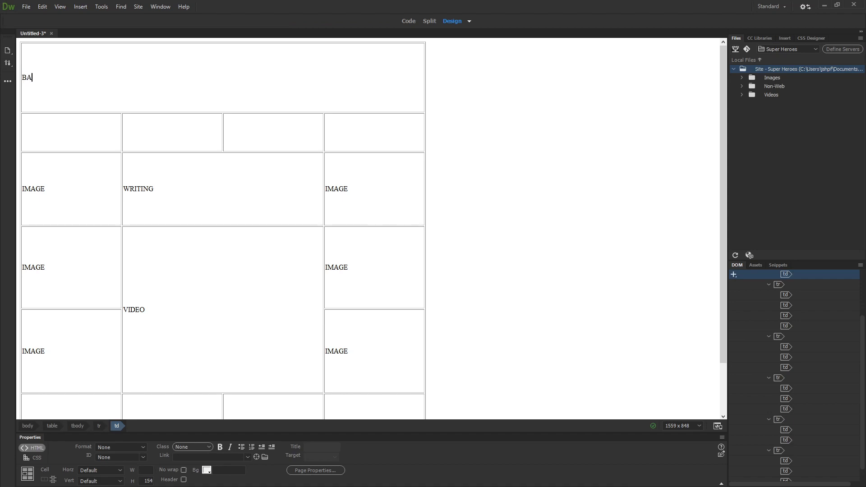
pyautogui.write('NNErR')
# Step: Enter BUTTON in the first cell of the four-cell row and copy it into the other three
pyautogui.click(94, 122)
pyautogui.write('BUTTON')
pyautogui.moveTo(80, 132); pyautogui.dragTo(19, 133)
pyautogui.hotkey('ctrl', 'c')
pyautogui.click(172, 141)
pyautogui.hotkey('ctrl', 'v')
pyautogui.click(274, 136)
pyautogui.hotkey('ctrl', 'v')
pyautogui.click(374, 130)
pyautogui.hotkey('ctrl', 'v')
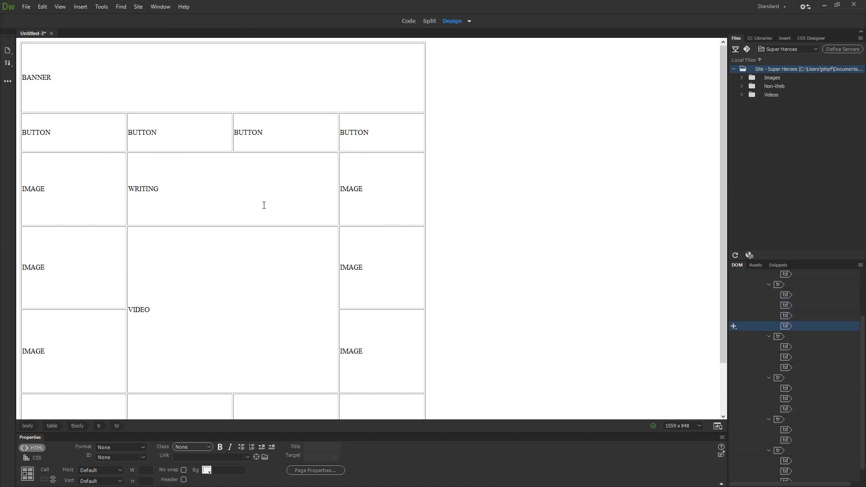
pyautogui.click(265, 203)
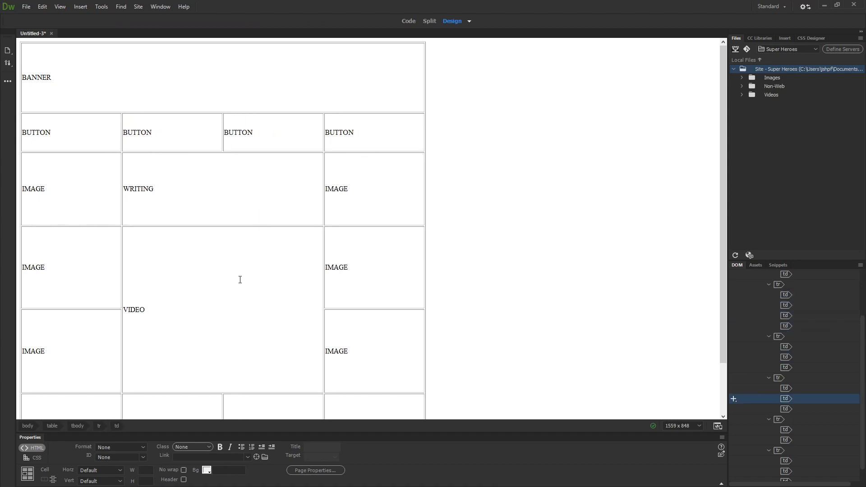